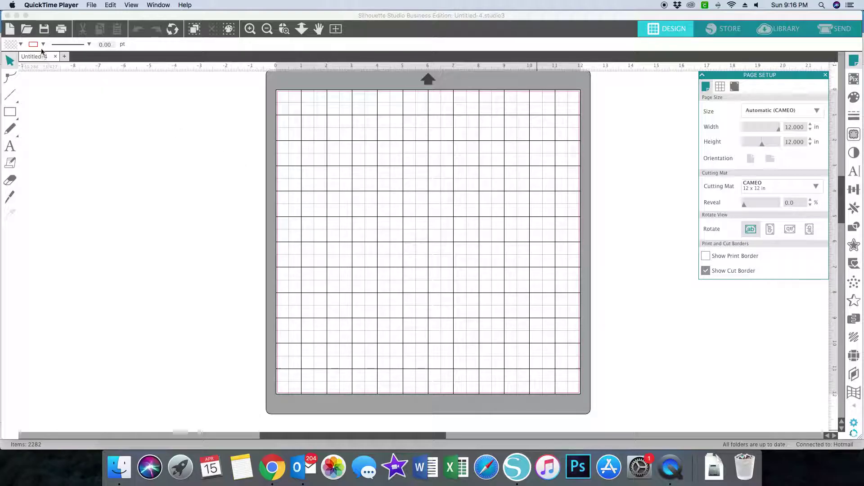
Switch to the Library to see the two 'my brain has too many tabs open' search results.
{"action": "left_click", "coordinate": [788, 31]}
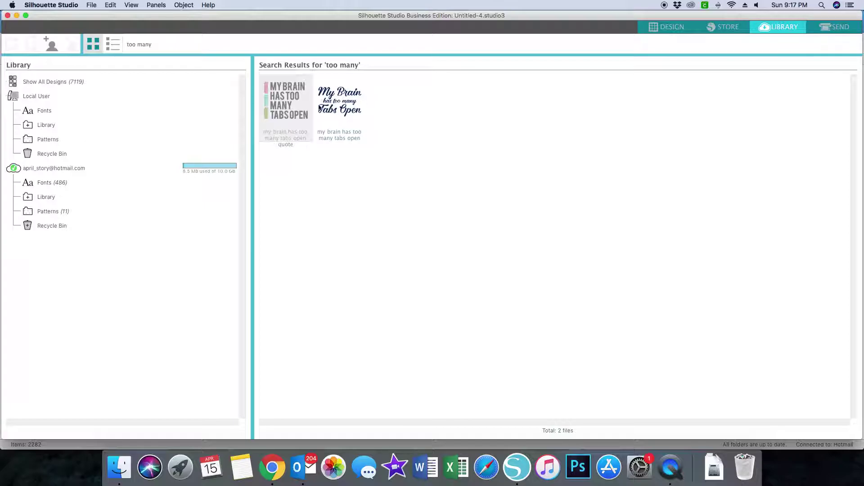
Place the 'my brain has too many tabs open quote' design onto the 12 x 12 in mat.
{"action": "double_click", "coordinate": [280, 103]}
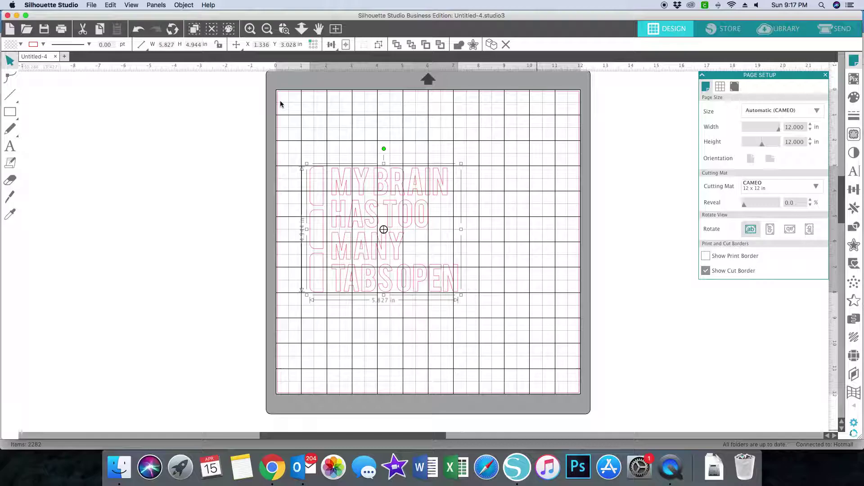
Move the quote to the mat's top-left and resize it to about 10.12 x 8.594 in.
{"action": "left_click_drag", "start_coordinate": [346, 188], "coordinate": [322, 116]}
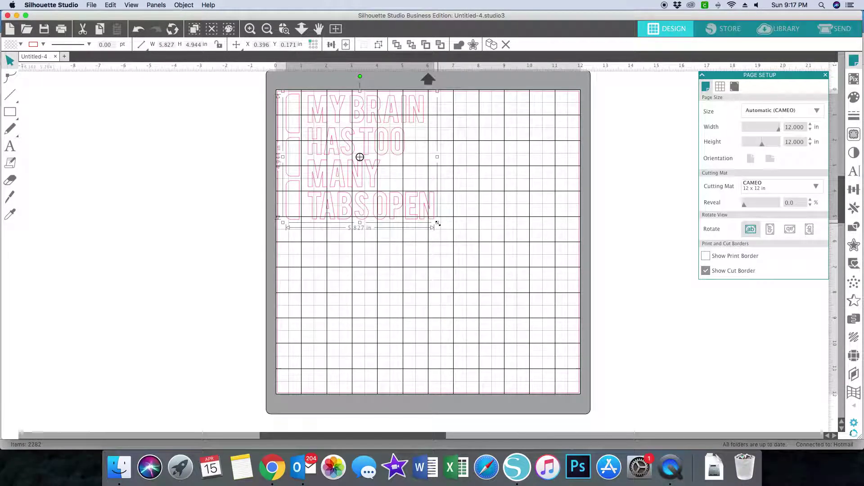
{"action": "left_click_drag", "start_coordinate": [438, 223], "coordinate": [536, 340]}
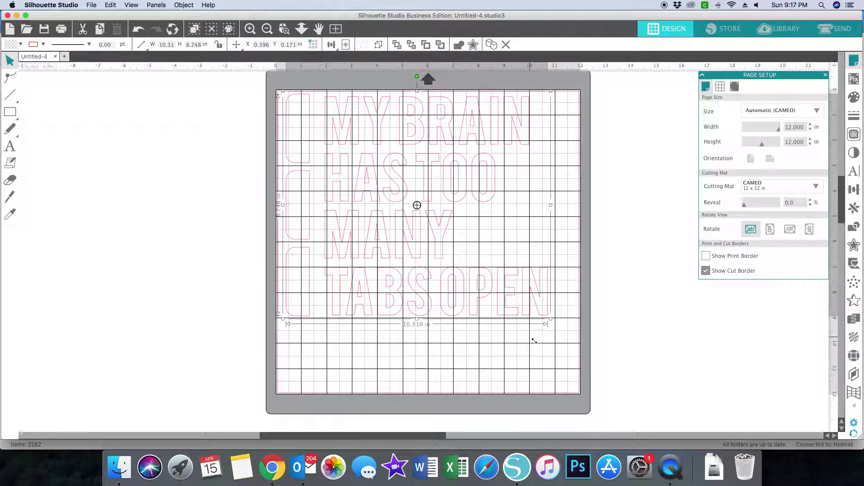
{"action": "left_click_drag", "start_coordinate": [470, 299], "coordinate": [487, 304]}
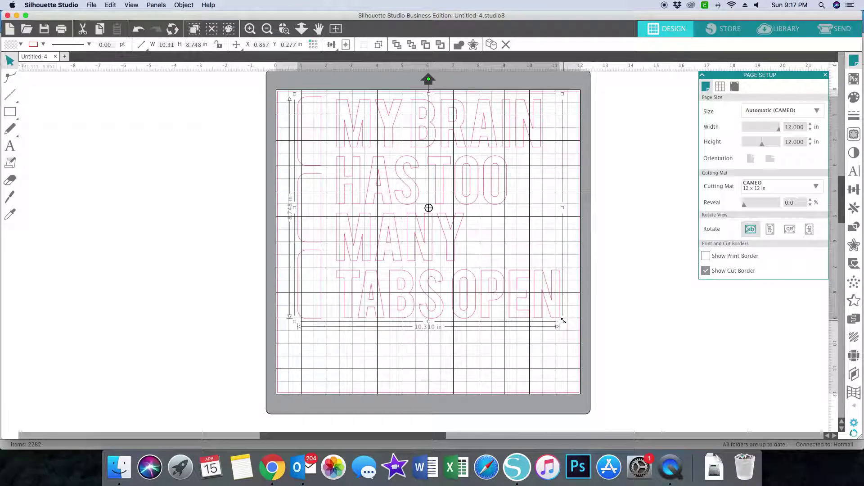
{"action": "left_click_drag", "start_coordinate": [560, 322], "coordinate": [558, 317]}
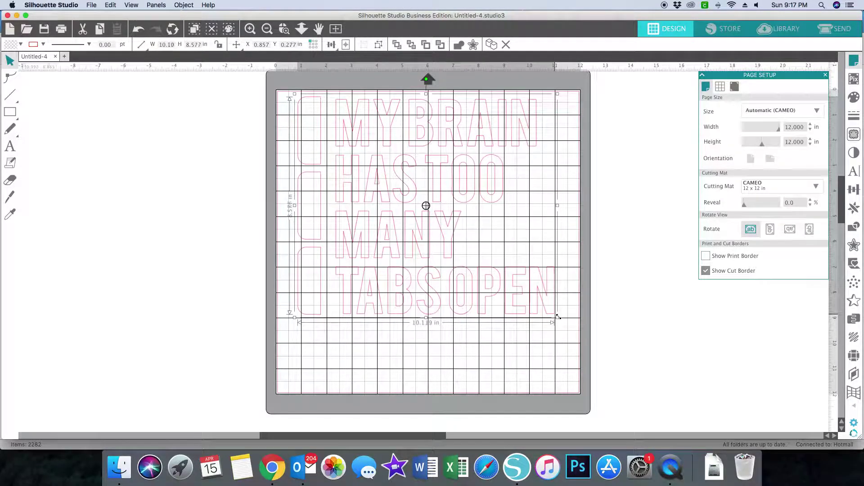
{"action": "left_click_drag", "start_coordinate": [463, 301], "coordinate": [463, 295]}
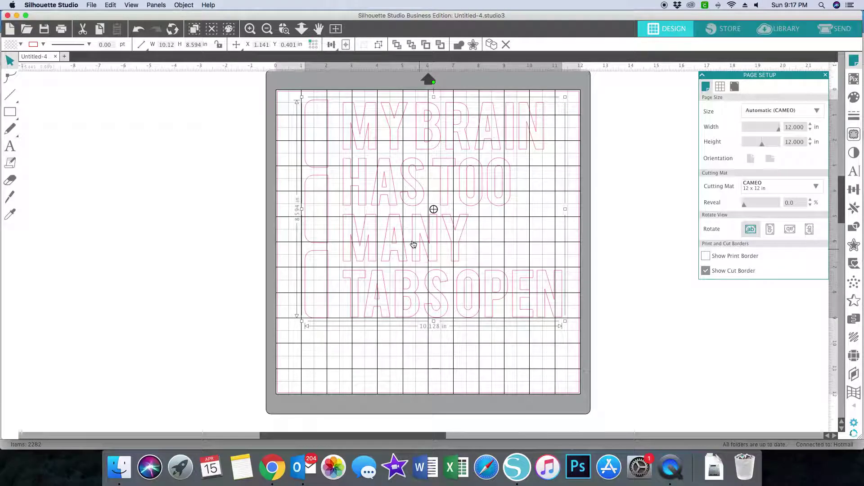
{"action": "right_click", "coordinate": [416, 245]}
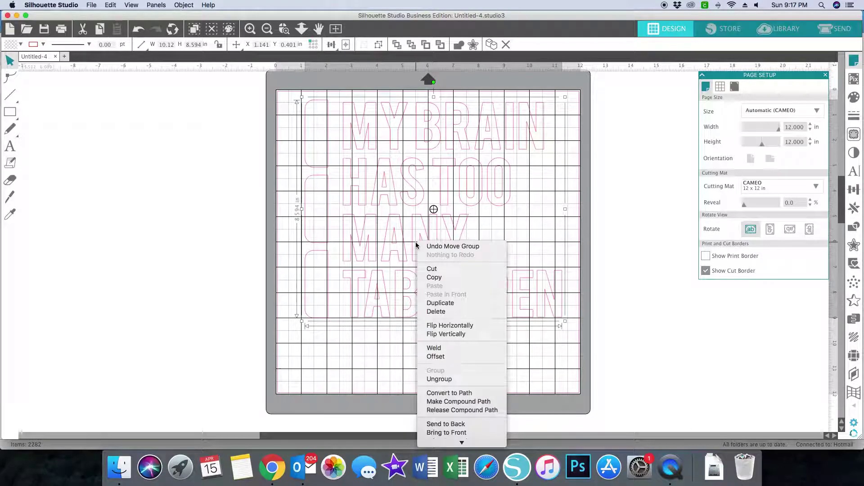
Add a 0.080 in outer offset with sharp corners around the quote lettering.
{"action": "left_click", "coordinate": [400, 364]}
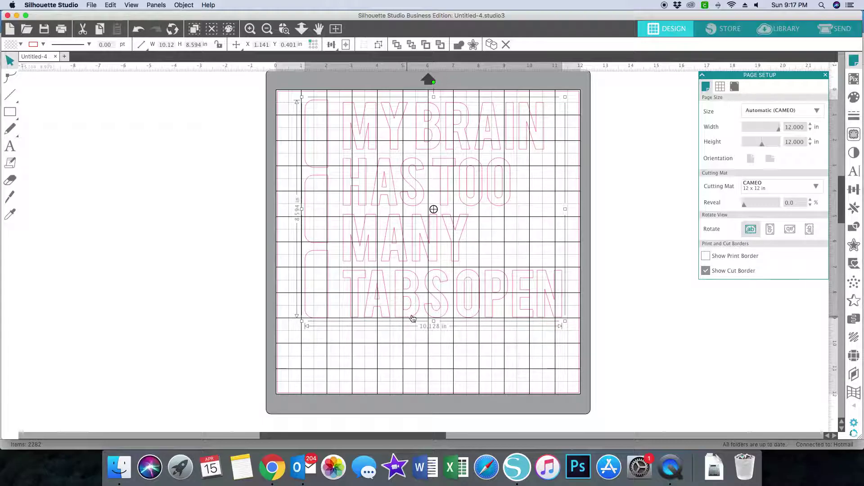
{"action": "left_click", "coordinate": [854, 245]}
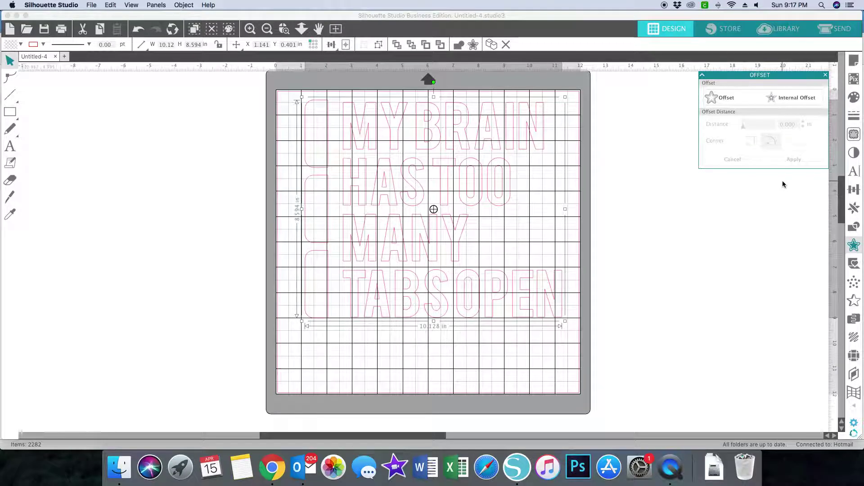
{"action": "left_click", "coordinate": [719, 99]}
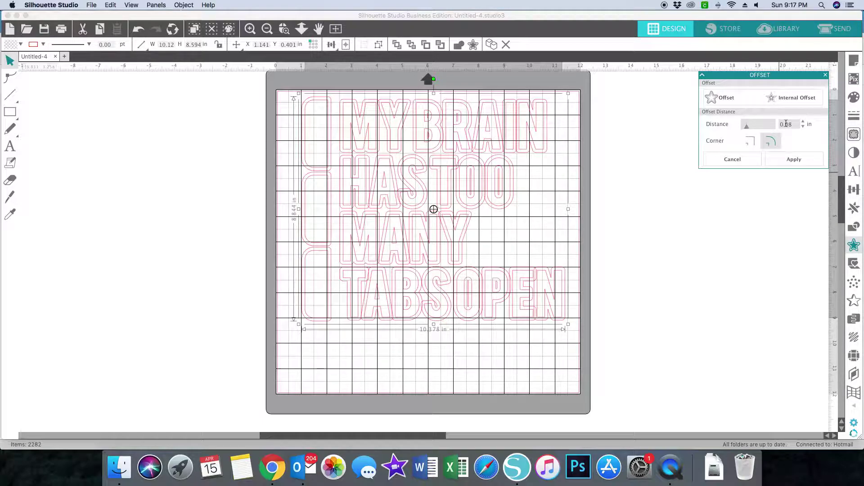
{"action": "type", "text": "0"}
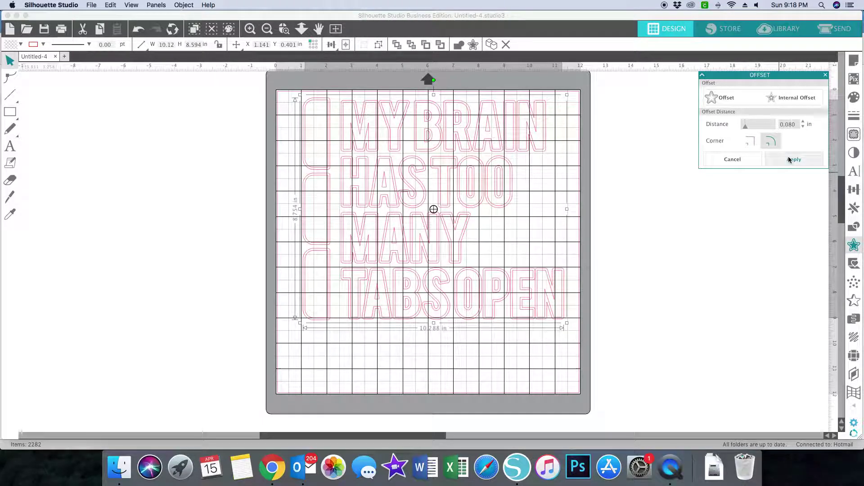
{"action": "left_click", "coordinate": [749, 142]}
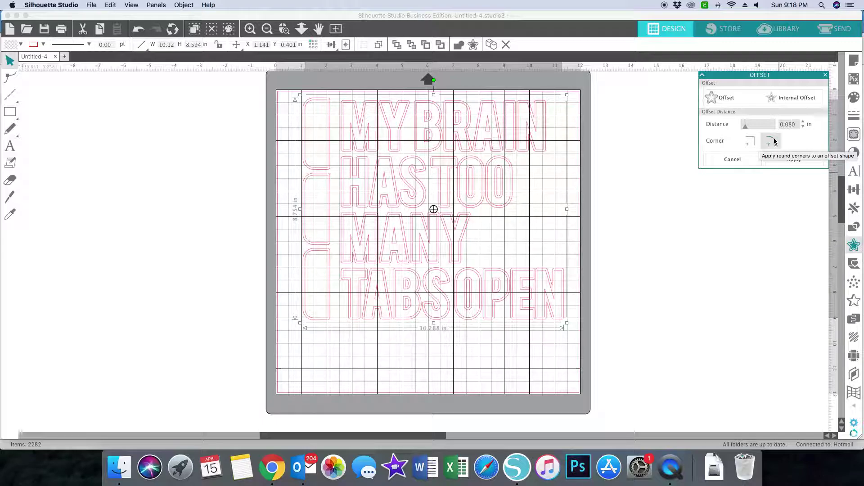
{"action": "left_click", "coordinate": [748, 141]}
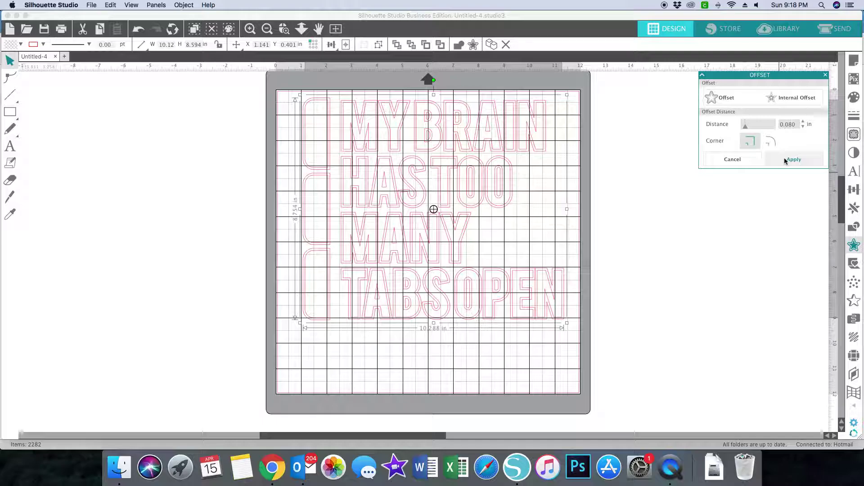
{"action": "left_click", "coordinate": [785, 160]}
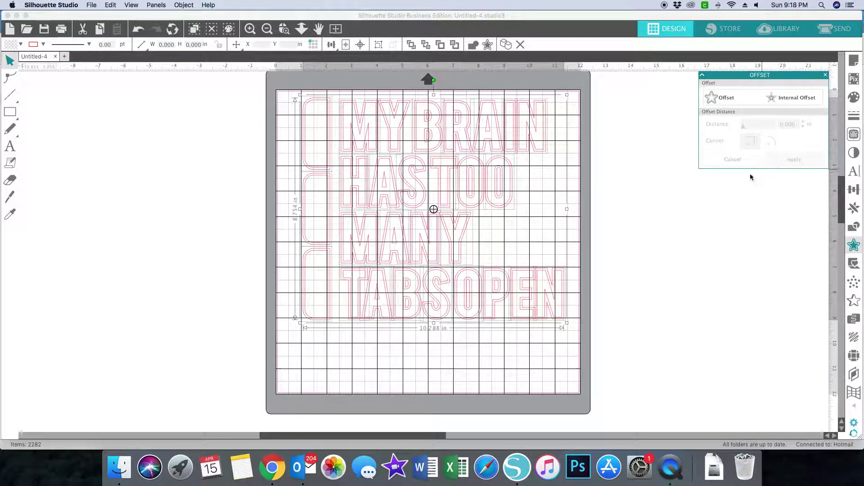
Park the original lettering off the mat to the left and select the 10.288 x 8.754 in offset outline.
{"action": "left_click", "coordinate": [672, 190]}
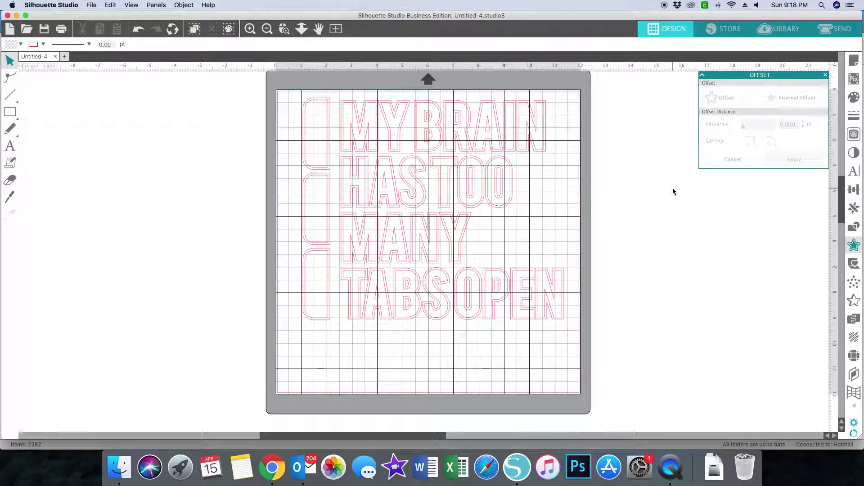
{"action": "left_click_drag", "start_coordinate": [546, 155], "coordinate": [555, 155]}
{"action": "left_click", "coordinate": [552, 153]}
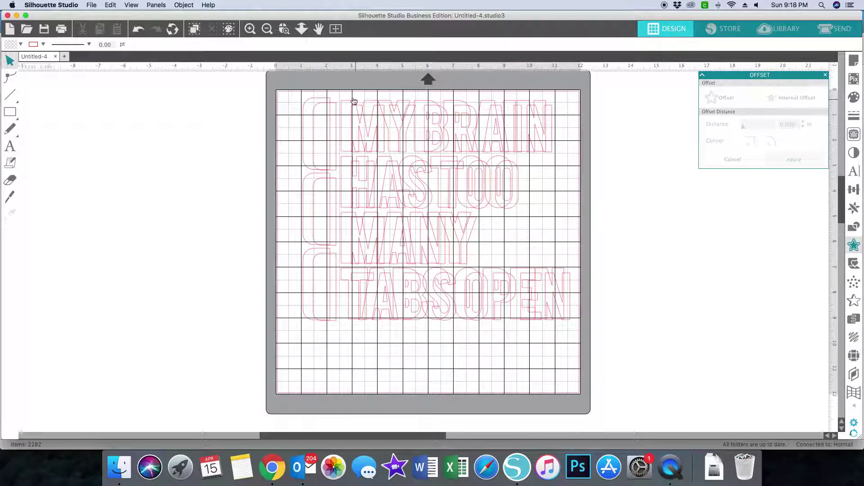
{"action": "left_click_drag", "start_coordinate": [553, 139], "coordinate": [322, 154]}
{"action": "left_click", "coordinate": [242, 158]}
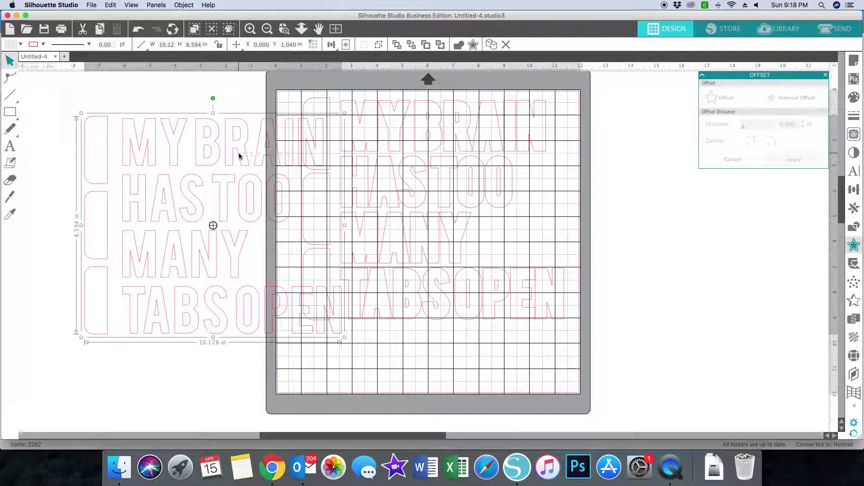
{"action": "left_click_drag", "start_coordinate": [241, 158], "coordinate": [158, 161]}
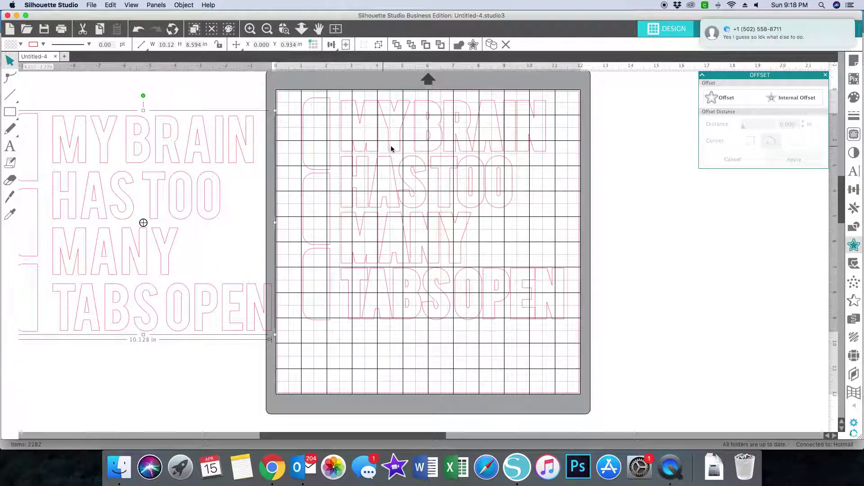
{"action": "left_click", "coordinate": [540, 151]}
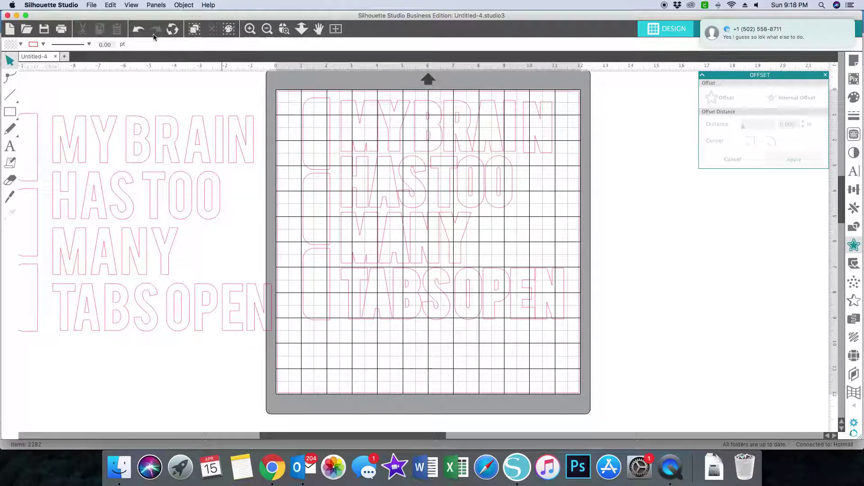
{"action": "left_click", "coordinate": [138, 28]}
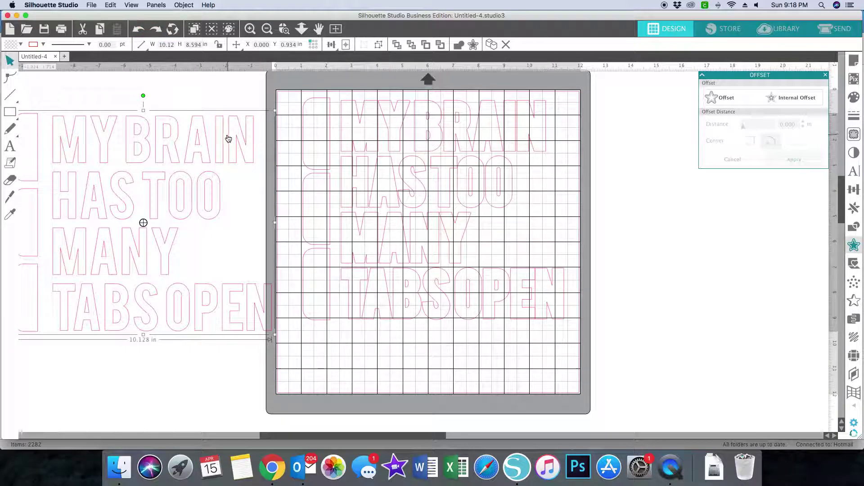
{"action": "left_click_drag", "start_coordinate": [222, 141], "coordinate": [207, 129]}
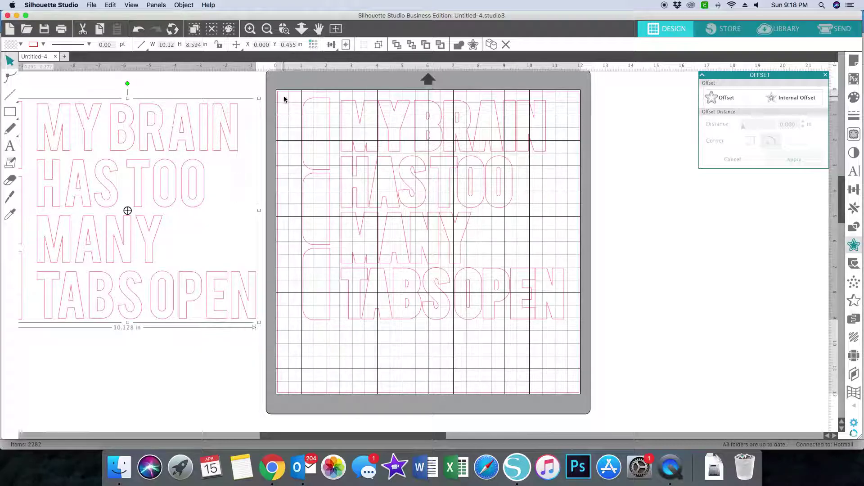
{"action": "left_click_drag", "start_coordinate": [281, 93], "coordinate": [575, 329]}
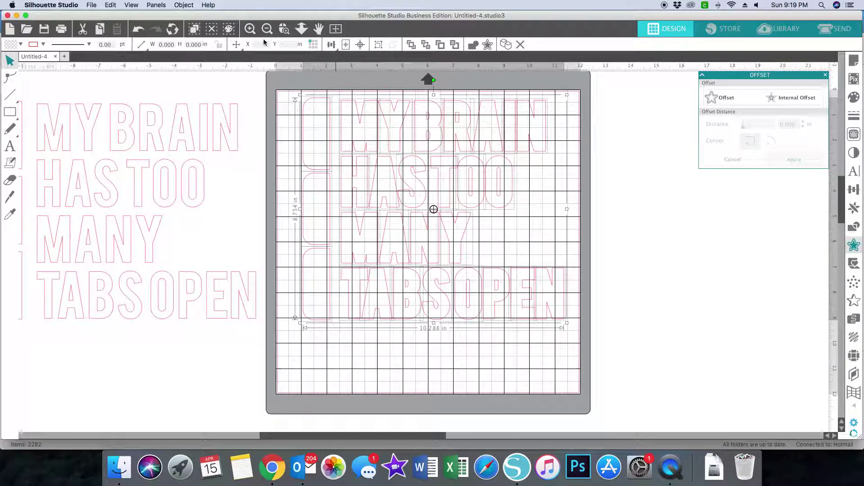
{"action": "left_click", "coordinate": [250, 29]}
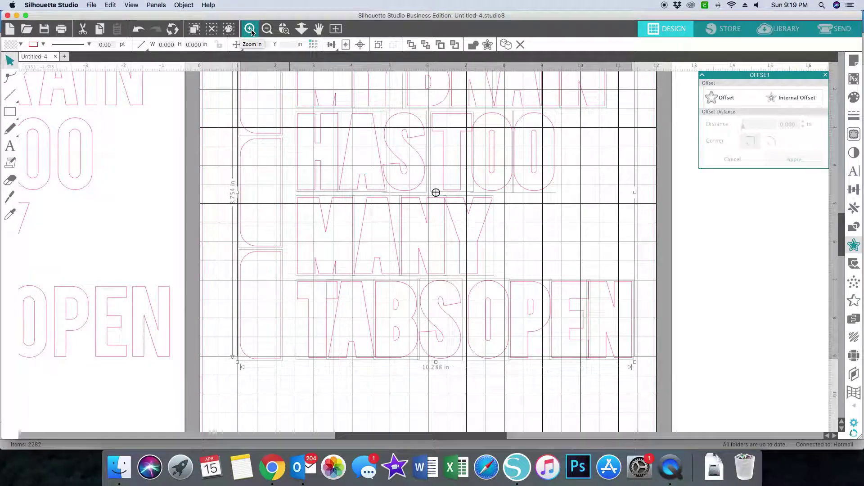
{"action": "left_click", "coordinate": [250, 29]}
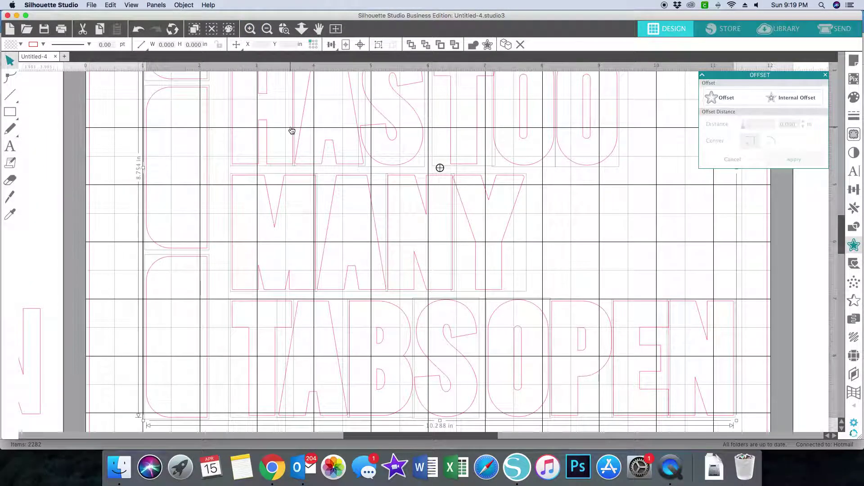
{"action": "scroll", "coordinate": [292, 131], "scroll_direction": "up", "scroll_amount": 3}
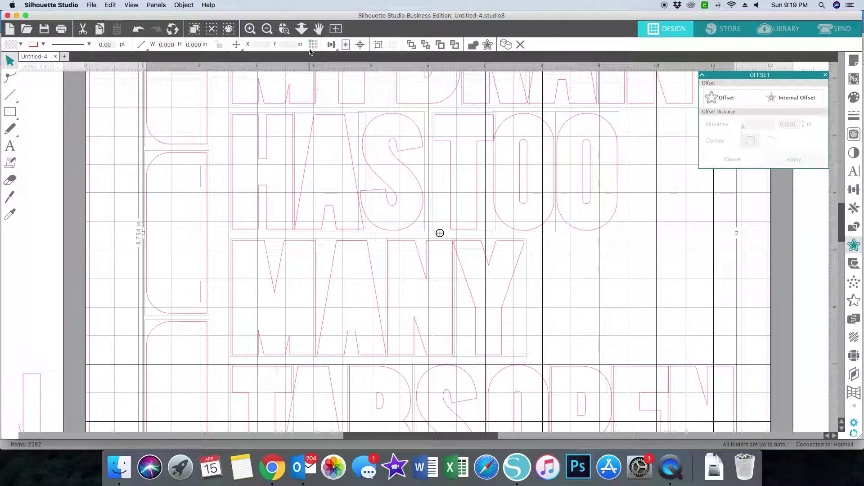
{"action": "left_click", "coordinate": [336, 30]}
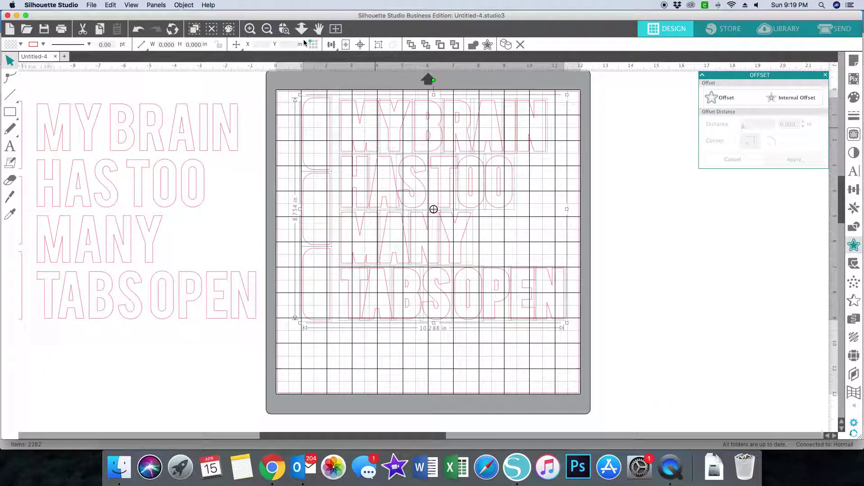
Make the 10.288 x 8.754 in offset outline on the mat a single compound path.
{"action": "right_click", "coordinate": [403, 123]}
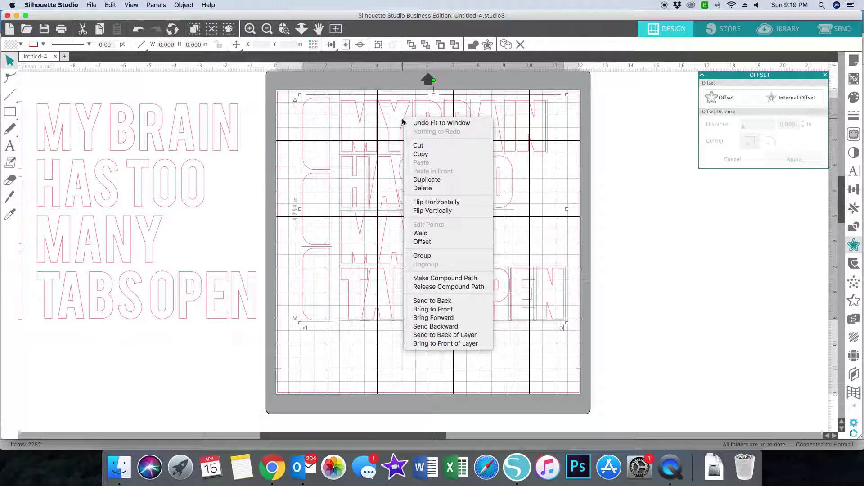
{"action": "left_click", "coordinate": [429, 282]}
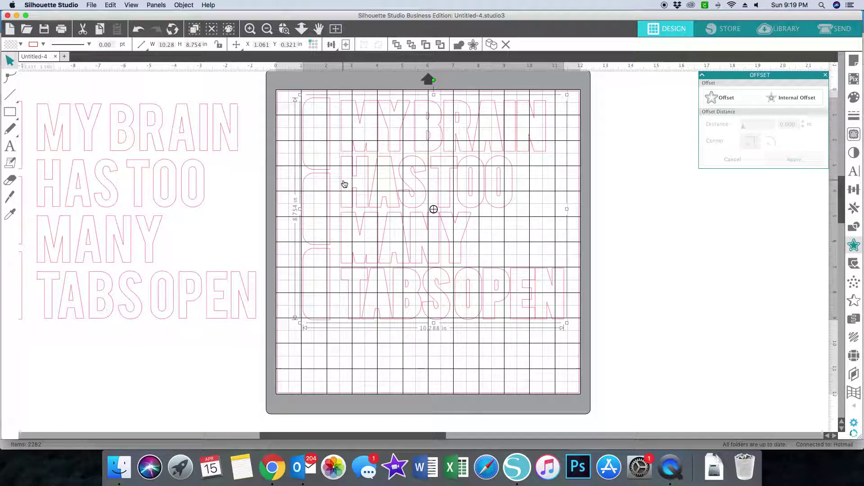
{"action": "scroll", "coordinate": [344, 184], "scroll_direction": "right", "scroll_amount": 5}
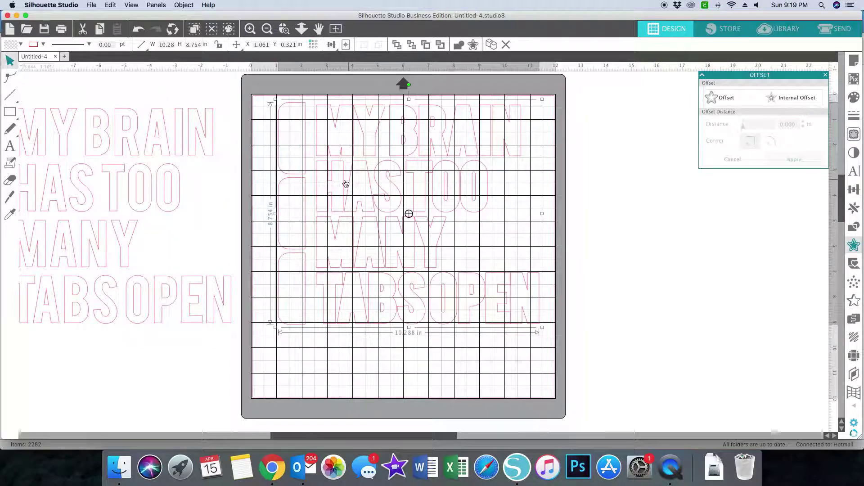
{"action": "scroll", "coordinate": [338, 182], "scroll_direction": "left", "scroll_amount": 6}
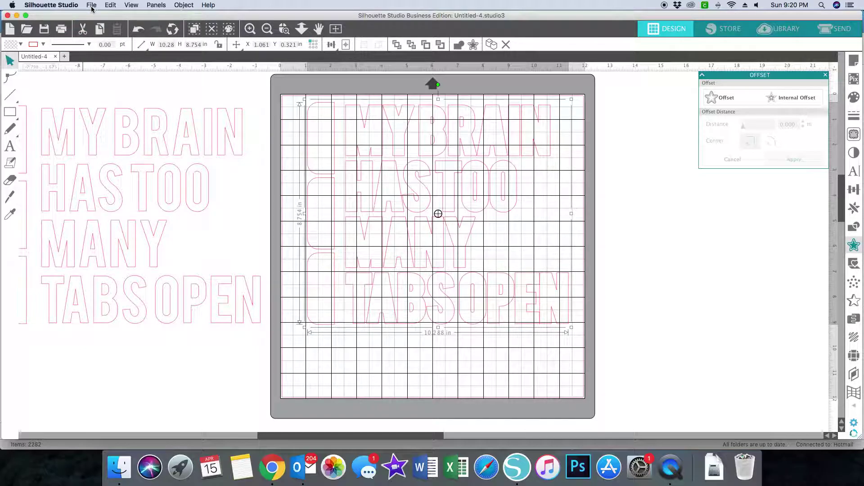
Fill the offset light pink, move it off the mat to the right, and bring the original lettering onto the mat.
{"action": "left_click", "coordinate": [20, 44]}
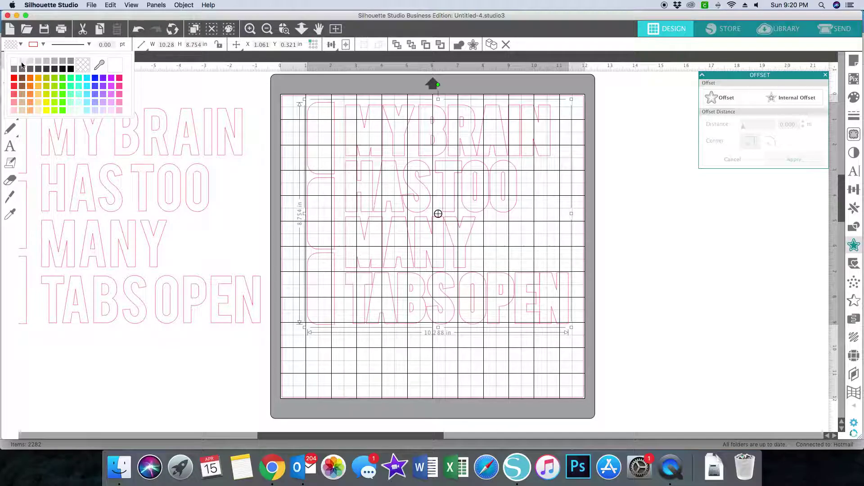
{"action": "left_click", "coordinate": [14, 102]}
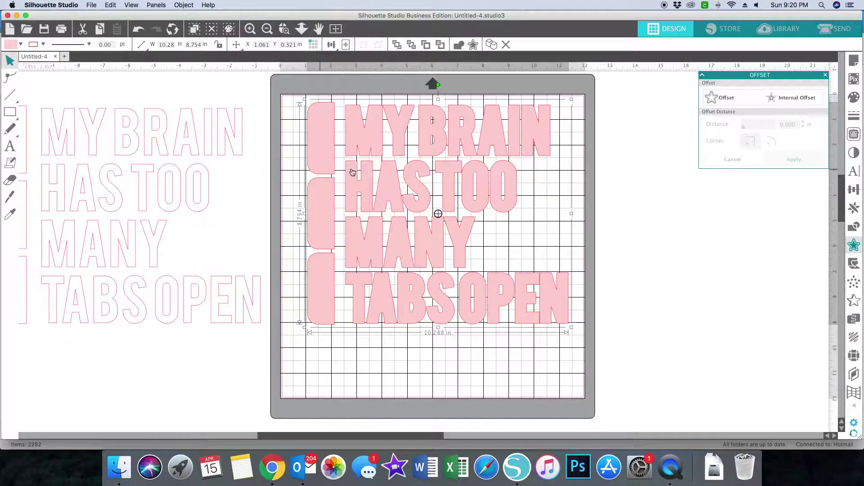
{"action": "left_click_drag", "start_coordinate": [324, 169], "coordinate": [636, 190]}
{"action": "left_click_drag", "start_coordinate": [178, 155], "coordinate": [476, 155]}
{"action": "left_click", "coordinate": [369, 157]}
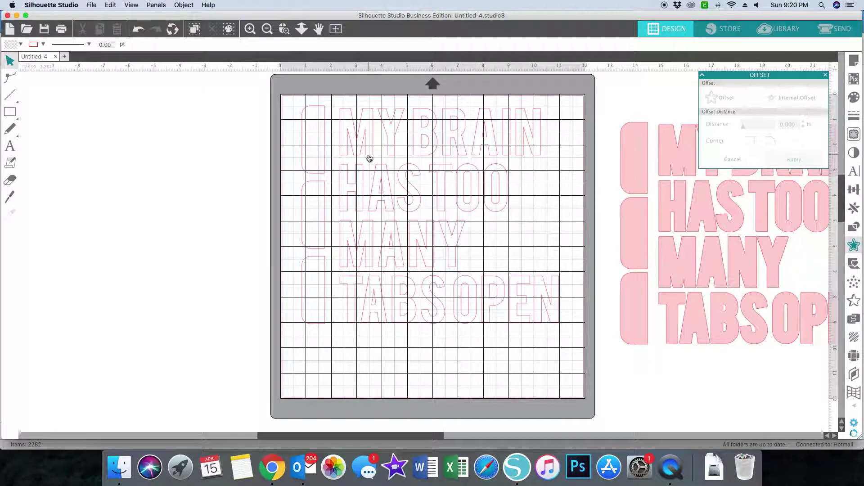
Ungroup the outline lettering into separate letters, then select the M.
{"action": "left_click", "coordinate": [342, 141]}
{"action": "right_click", "coordinate": [348, 141]}
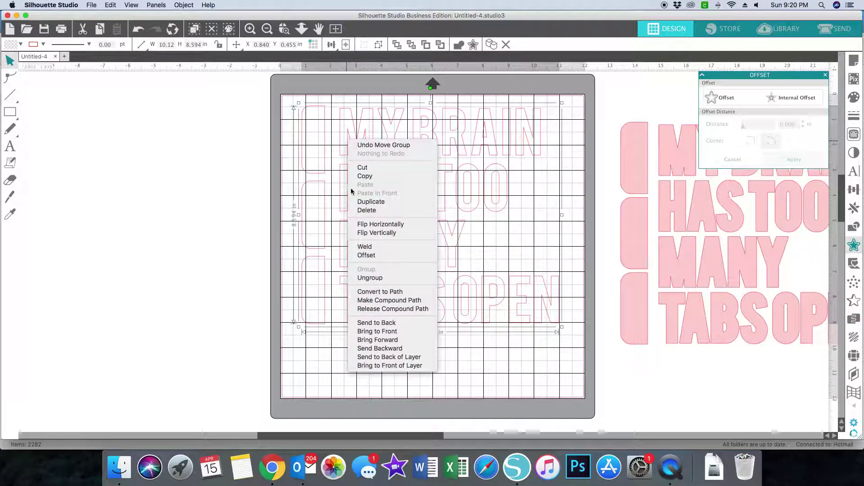
{"action": "left_click", "coordinate": [369, 278]}
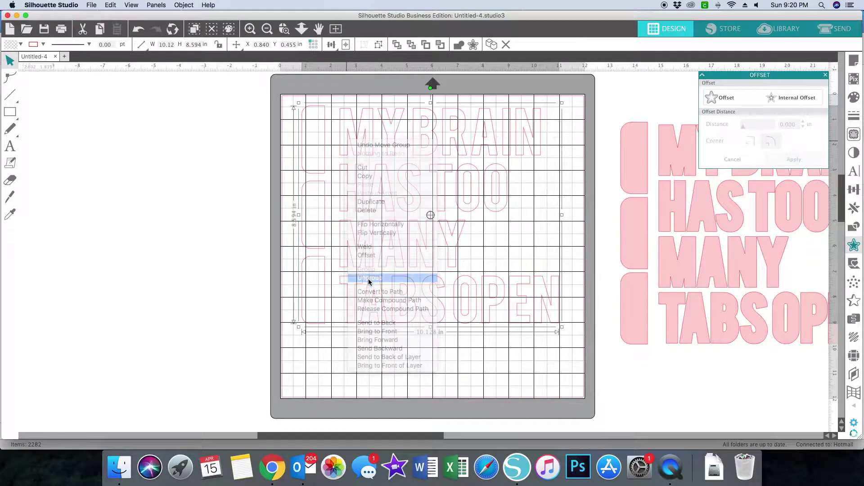
{"action": "left_click", "coordinate": [379, 375]}
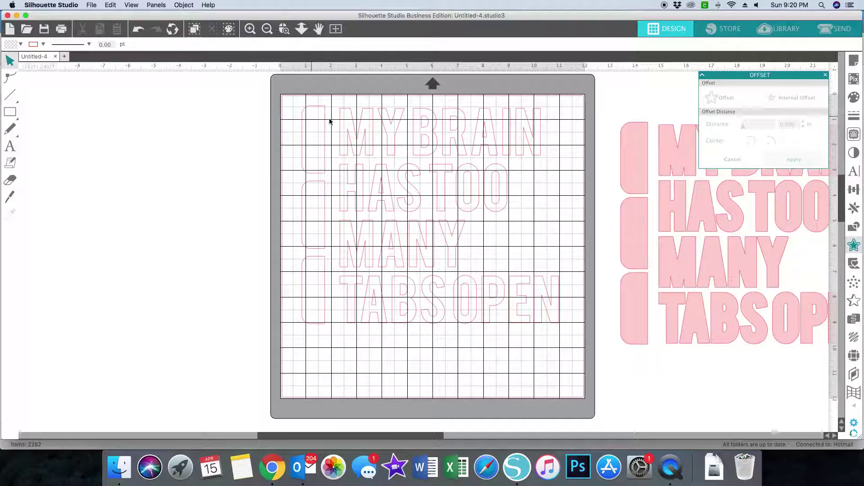
{"action": "left_click", "coordinate": [354, 129]}
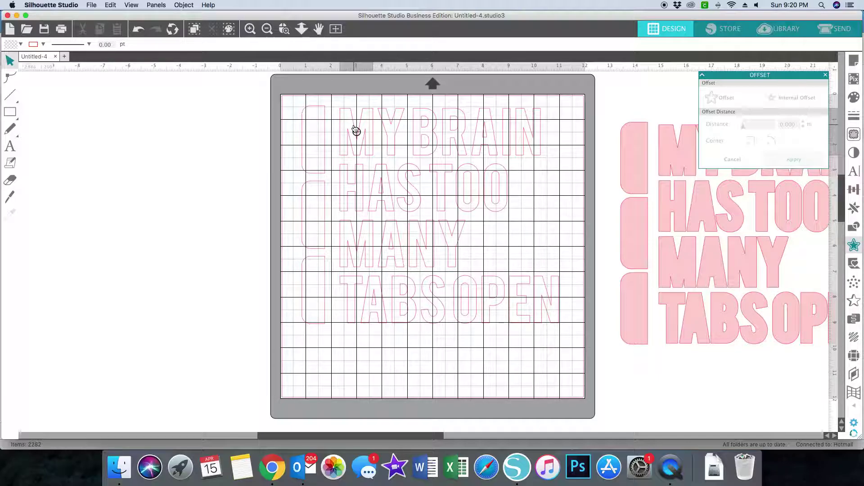
Select the M and Y, then add the top-left tab shape and the letters of HAS and TOO.
{"action": "left_click", "coordinate": [390, 131], "text": "shift"}
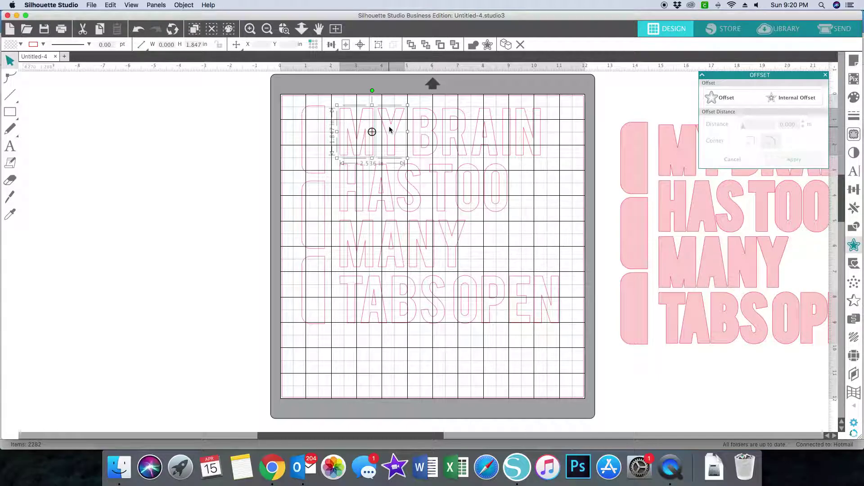
{"action": "left_click", "coordinate": [200, 133]}
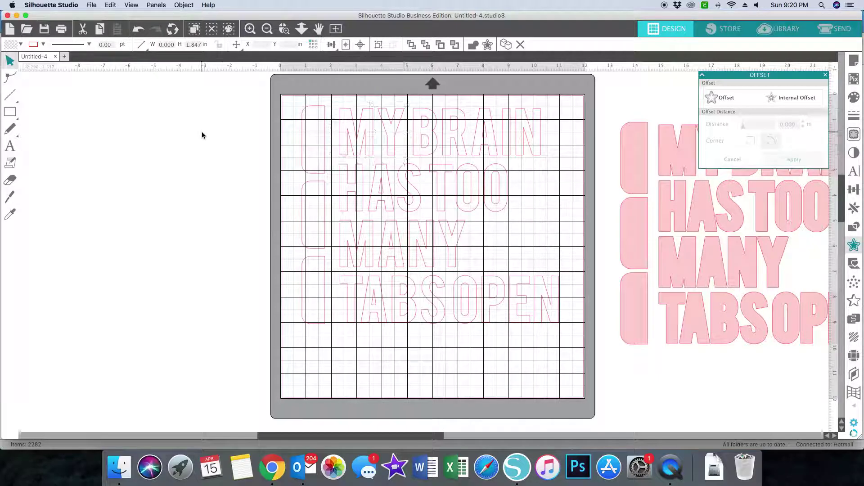
{"action": "left_click", "coordinate": [352, 144]}
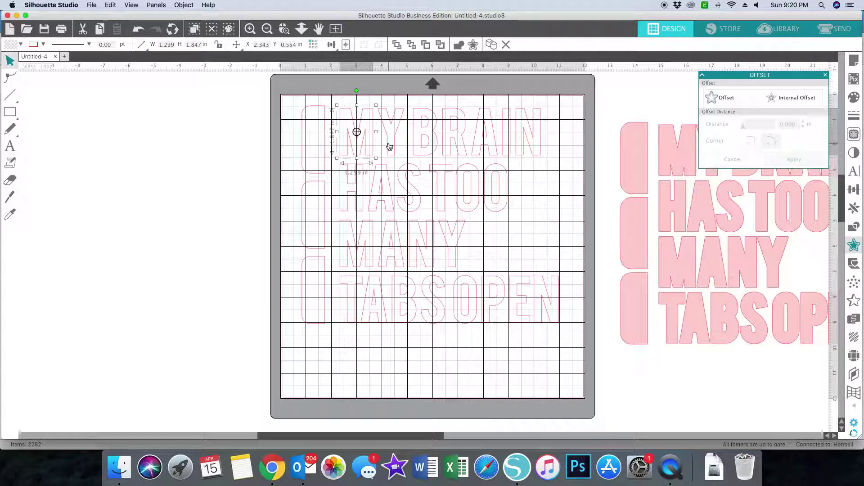
{"action": "left_click", "coordinate": [390, 147], "text": "shift"}
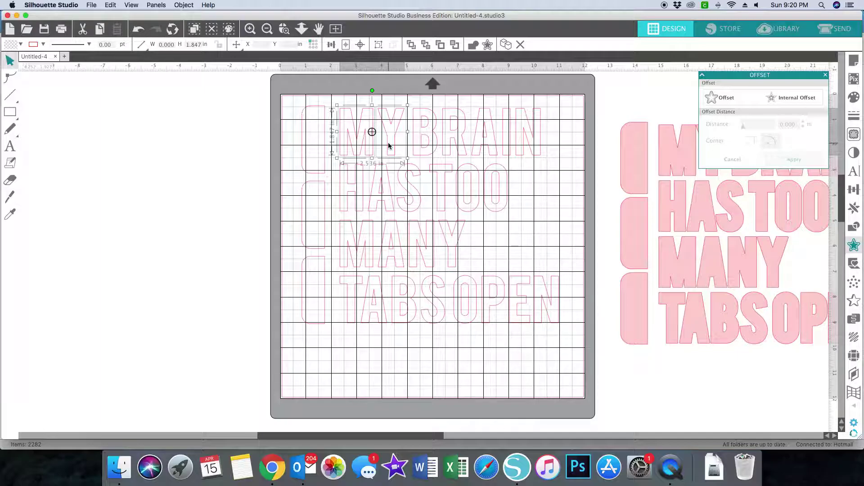
{"action": "left_click_drag", "start_coordinate": [428, 162], "coordinate": [530, 212]}
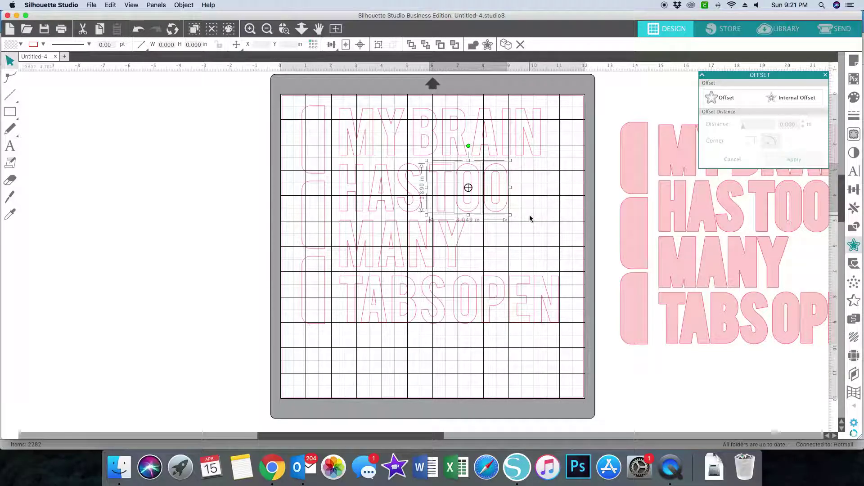
{"action": "left_click", "coordinate": [361, 153]}
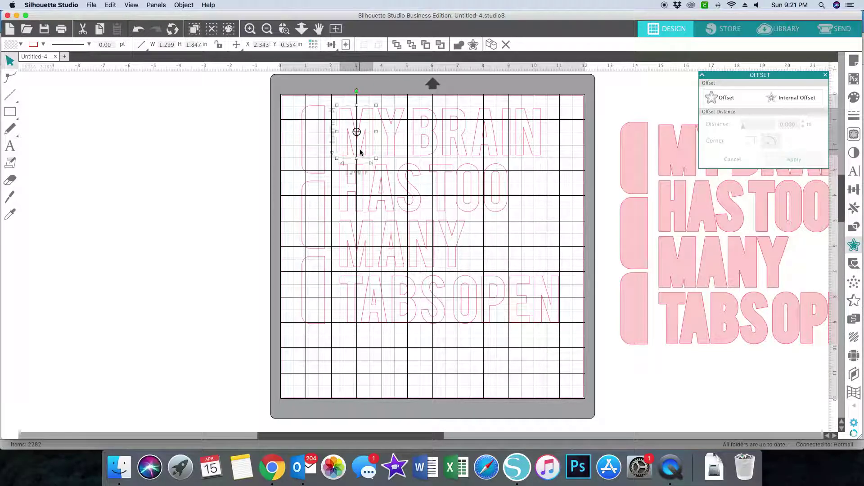
{"action": "left_click", "coordinate": [390, 154], "text": "shift"}
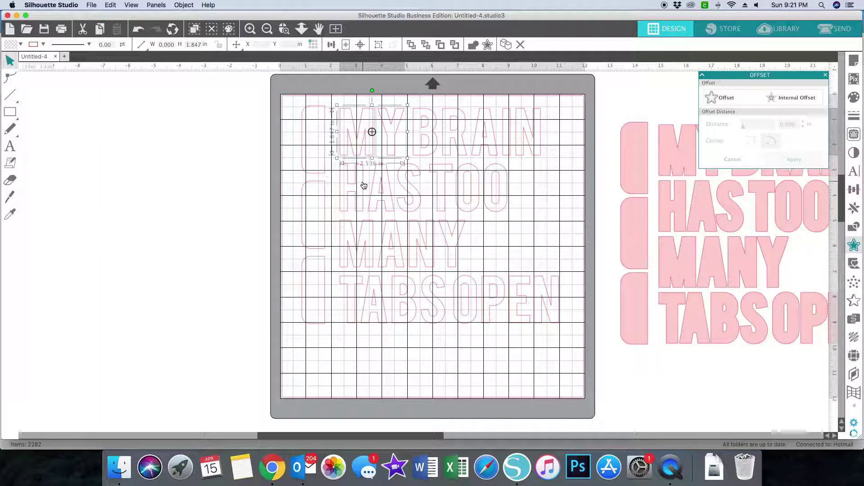
{"action": "left_click", "coordinate": [323, 173], "text": "shift"}
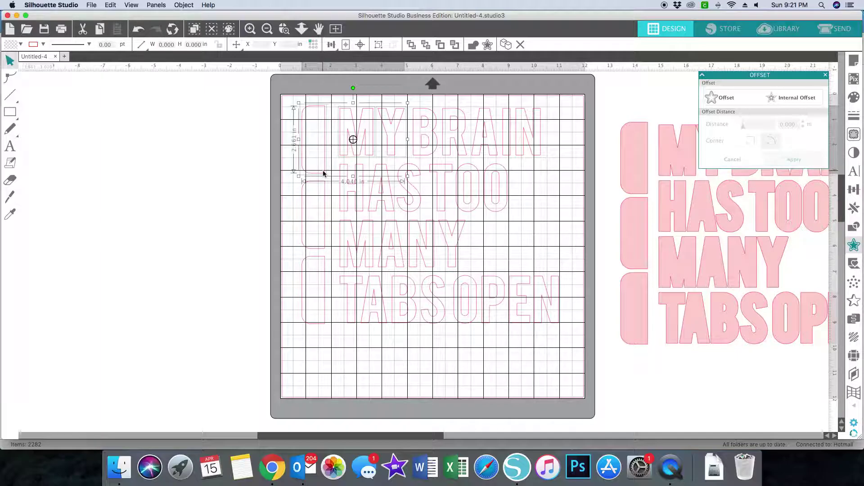
{"action": "left_click", "coordinate": [347, 208], "text": "shift"}
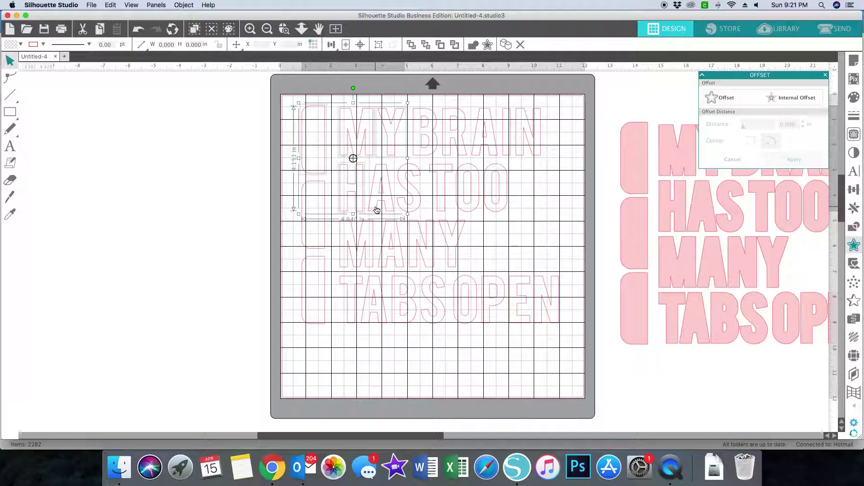
{"action": "left_click", "coordinate": [412, 210], "text": "shift"}
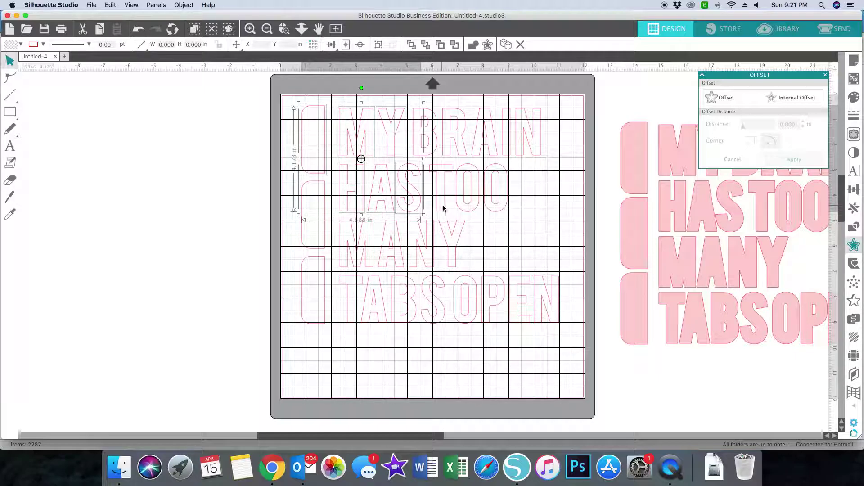
{"action": "left_click", "coordinate": [444, 178], "text": "shift"}
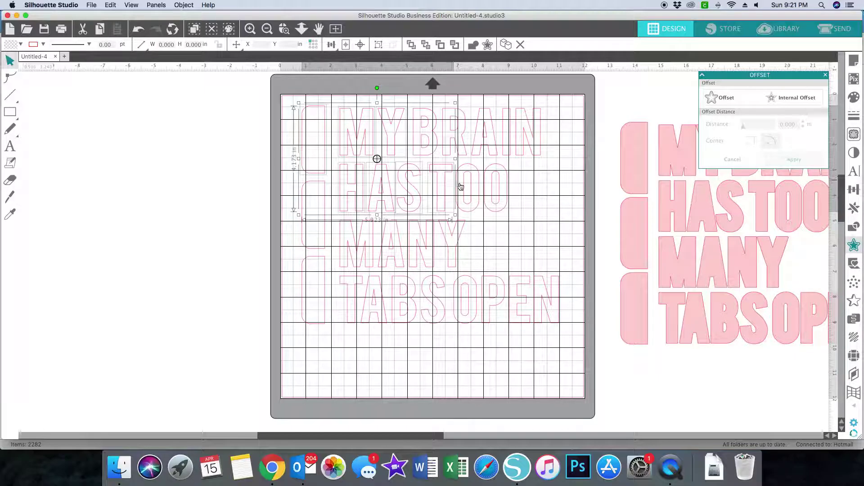
{"action": "left_click", "coordinate": [461, 186], "text": "shift"}
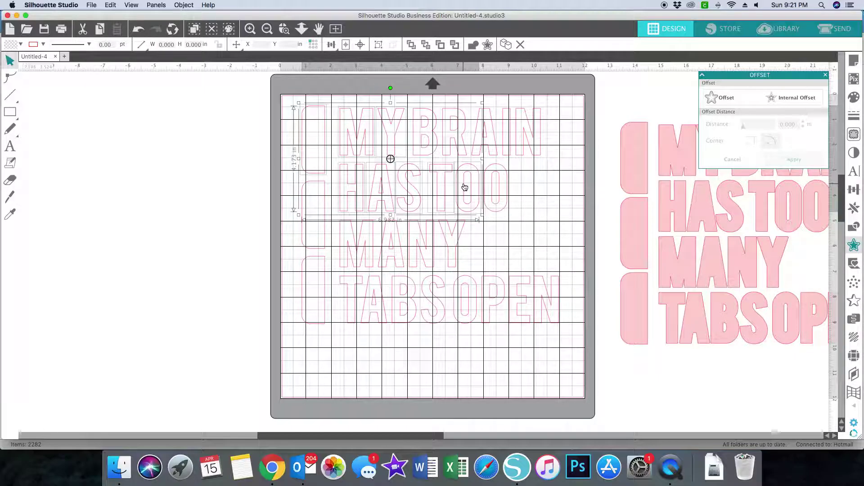
{"action": "left_click", "coordinate": [493, 189], "text": "shift"}
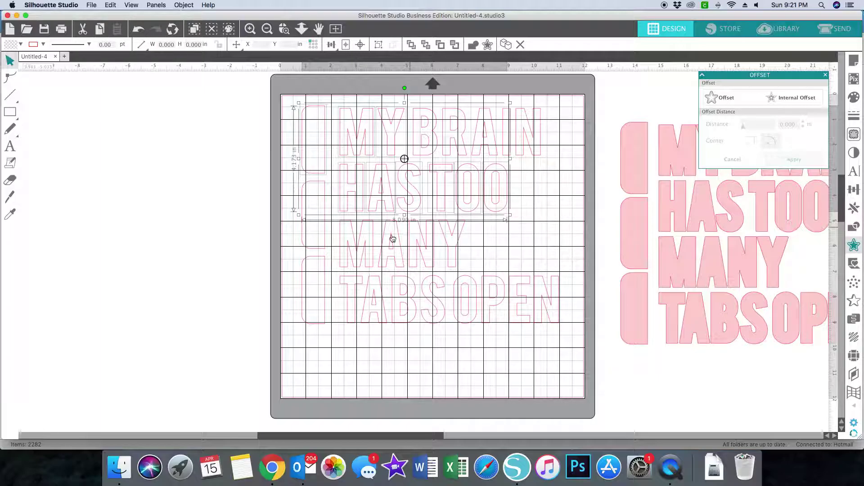
Add the MANY and TABS OPEN lines and the lower-left tab shape to the selection.
{"action": "left_click", "coordinate": [366, 248], "text": "shift"}
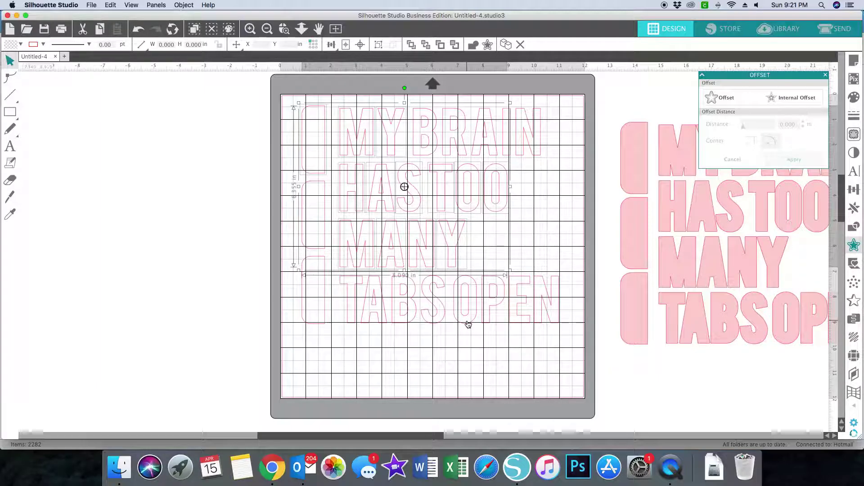
{"action": "left_click", "coordinate": [354, 320], "text": "shift"}
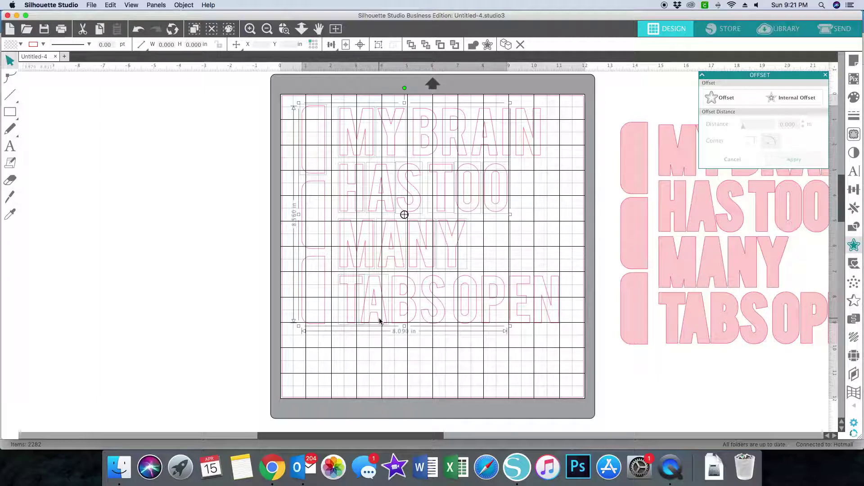
{"action": "left_click", "coordinate": [432, 318], "text": "shift"}
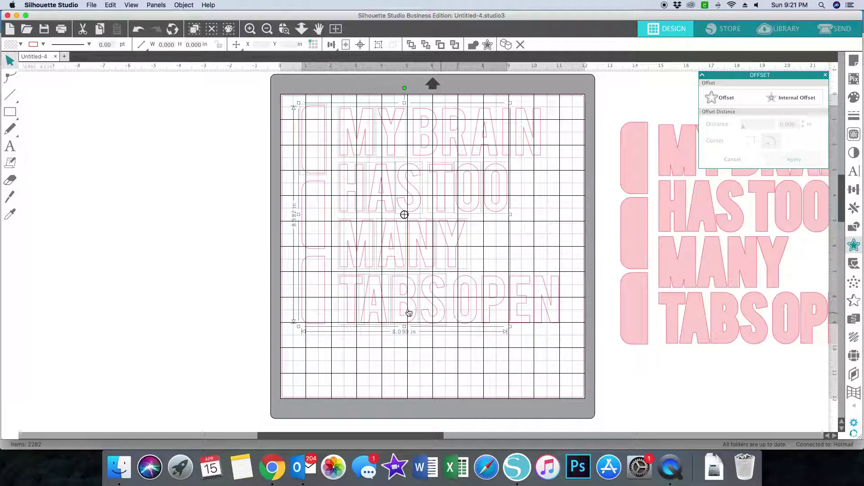
{"action": "left_click", "coordinate": [326, 306], "text": "shift"}
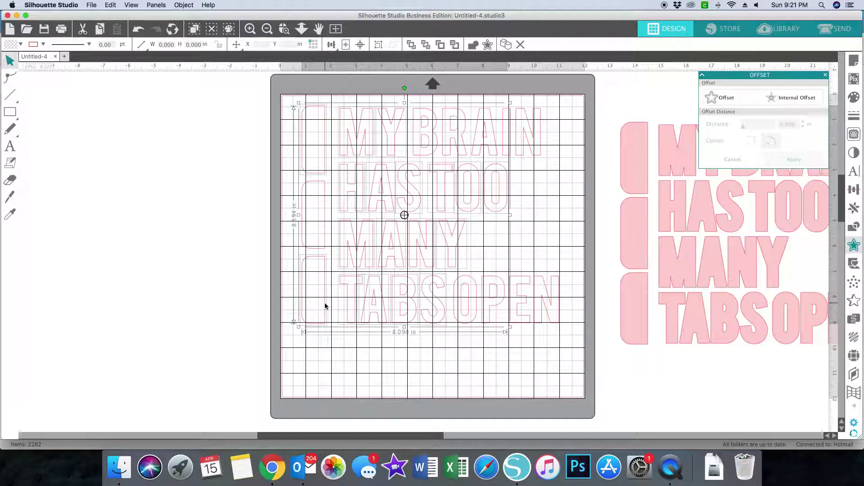
Make the selected lettering a compound path.
{"action": "right_click", "coordinate": [370, 307]}
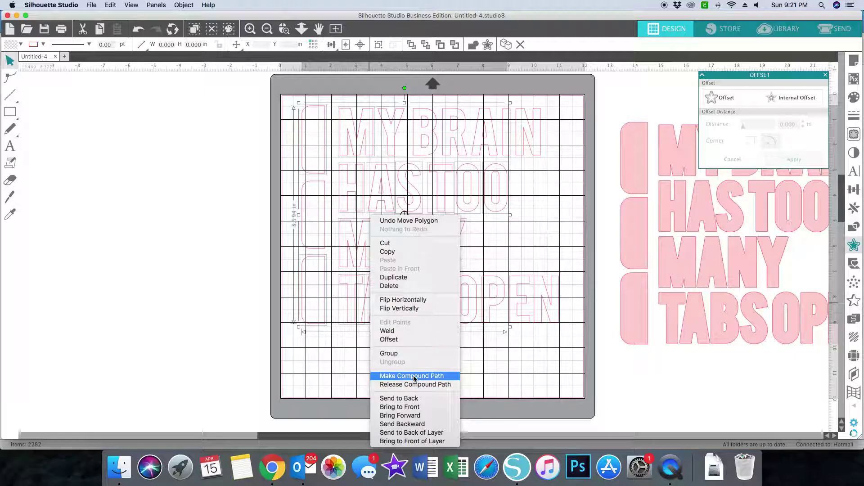
{"action": "left_click", "coordinate": [413, 379]}
{"action": "left_click", "coordinate": [478, 360]}
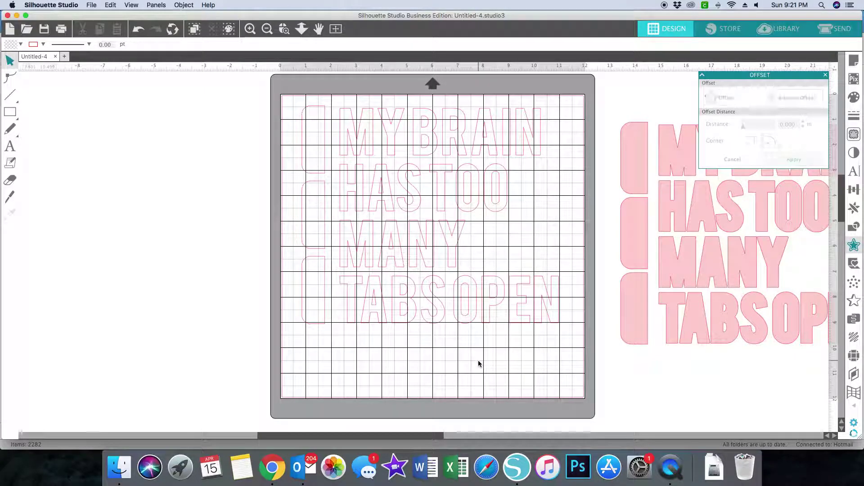
Try shifting the lettering group, then undo twice to restore its original position.
{"action": "left_click_drag", "start_coordinate": [382, 121], "coordinate": [270, 123]}
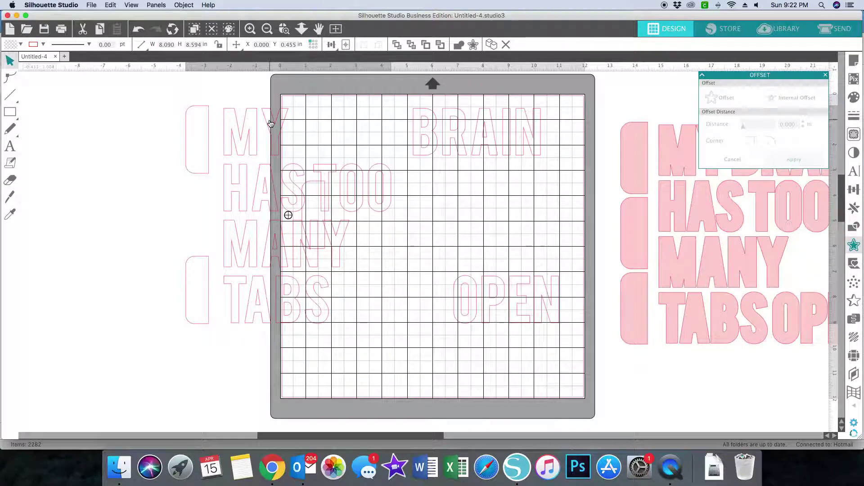
{"action": "left_click_drag", "start_coordinate": [270, 124], "coordinate": [328, 128]}
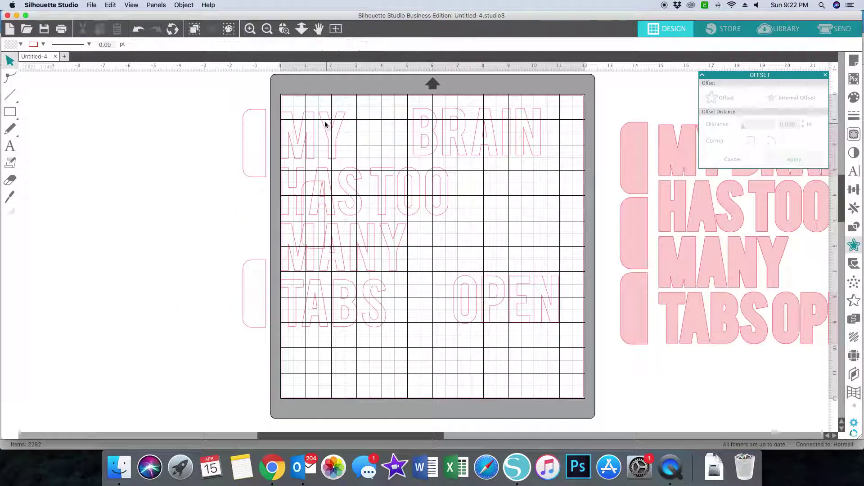
{"action": "left_click", "coordinate": [138, 30]}
{"action": "left_click", "coordinate": [138, 30]}
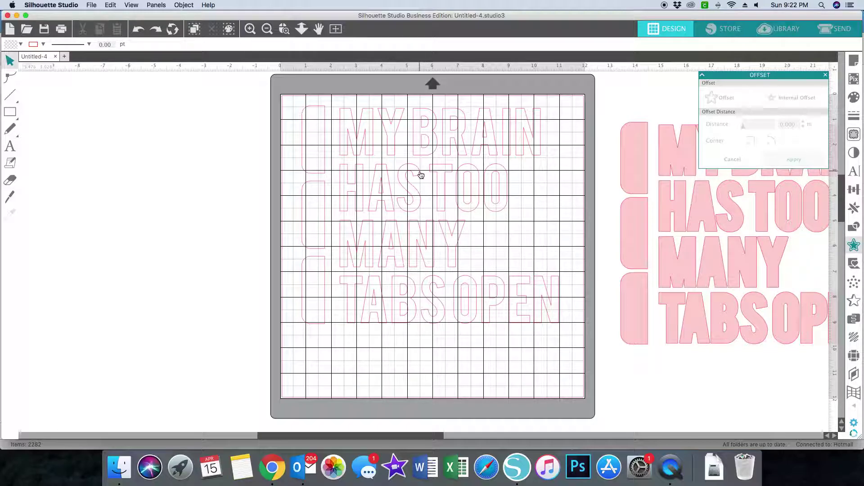
Line the pink design up over the outlines, park it right, then move MY, HAS TOO, MANY, TABS off left.
{"action": "left_click_drag", "start_coordinate": [648, 193], "coordinate": [327, 175]}
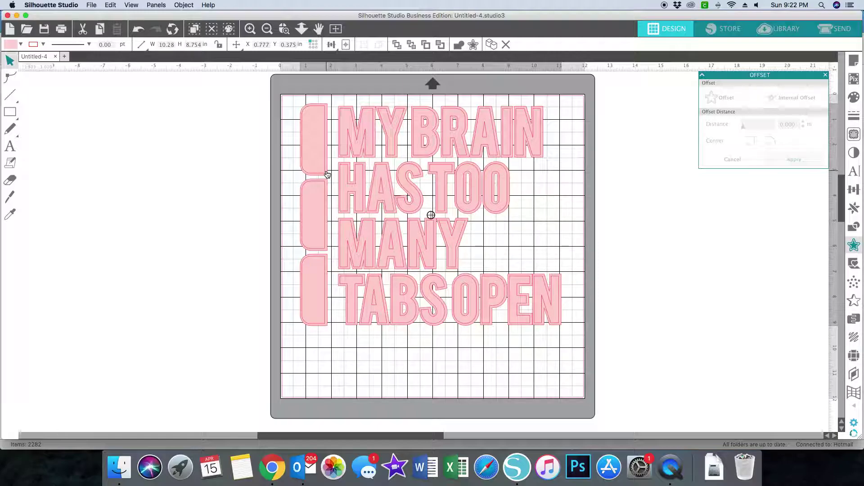
{"action": "left_click_drag", "start_coordinate": [327, 175], "coordinate": [327, 174]}
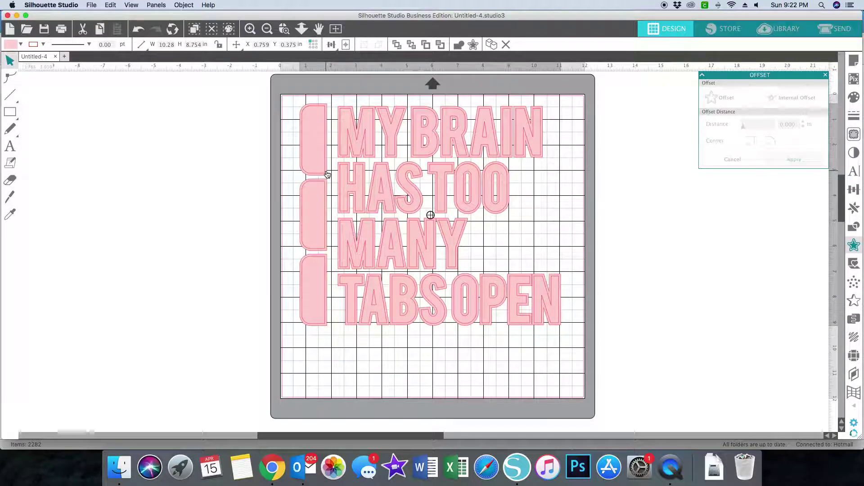
{"action": "left_click_drag", "start_coordinate": [328, 176], "coordinate": [662, 176]}
{"action": "left_click", "coordinate": [405, 150]}
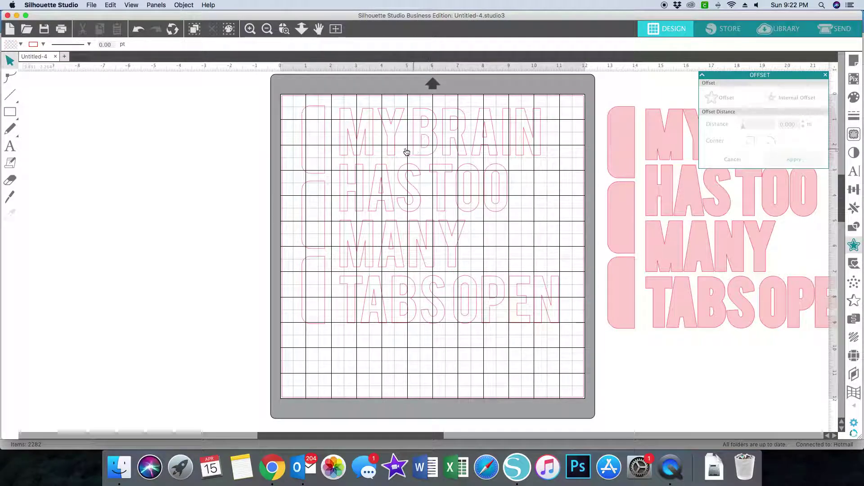
{"action": "left_click_drag", "start_coordinate": [394, 152], "coordinate": [130, 149]}
{"action": "left_click", "coordinate": [131, 149]}
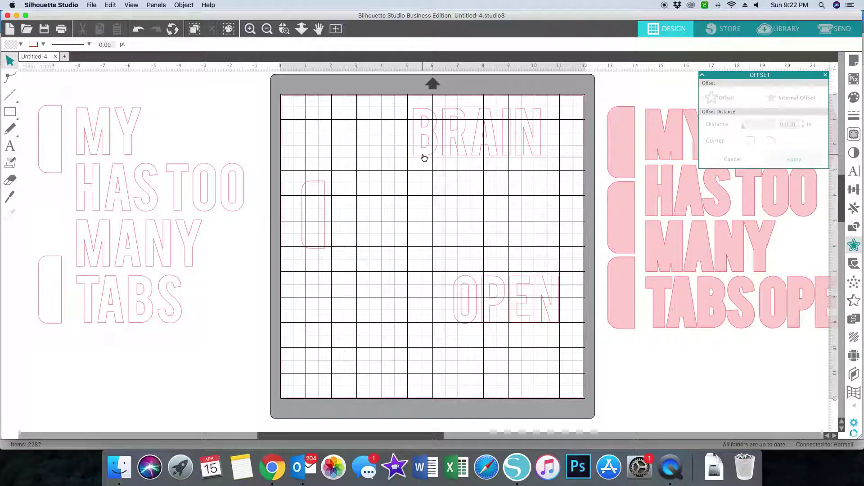
Make BRAIN and OPEN each a single compound path.
{"action": "left_click_drag", "start_coordinate": [405, 101], "coordinate": [558, 166]}
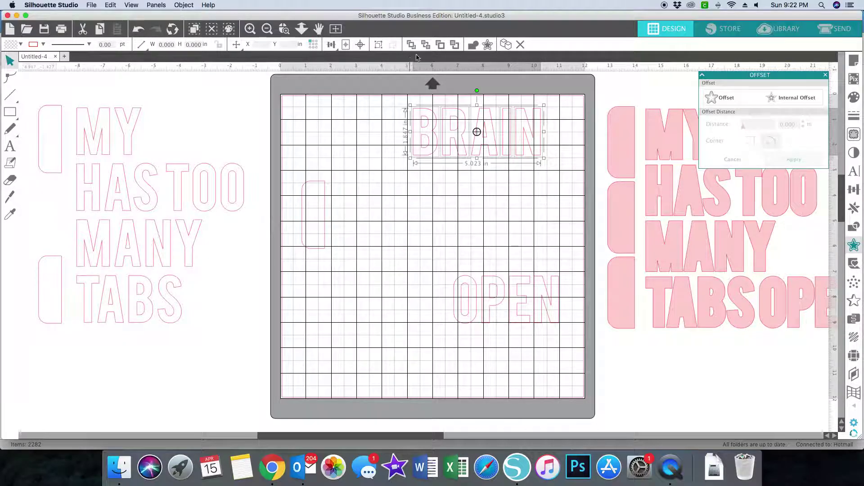
{"action": "right_click", "coordinate": [430, 129]}
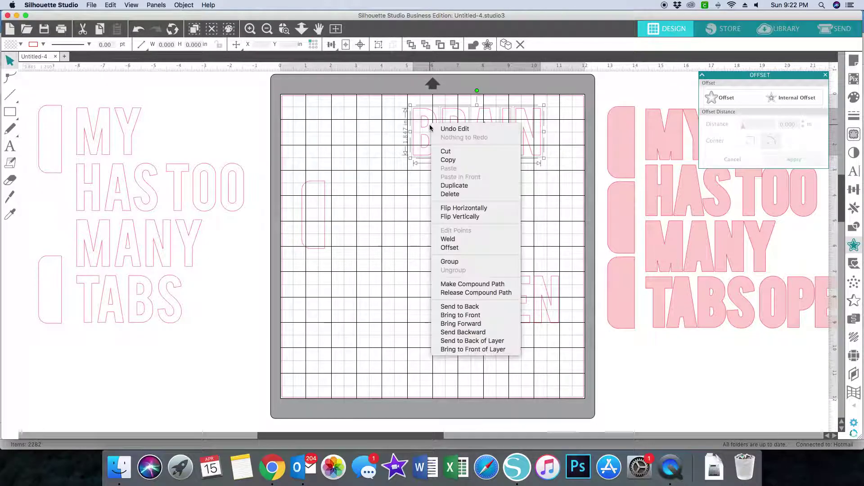
{"action": "left_click", "coordinate": [470, 285]}
{"action": "left_click", "coordinate": [452, 281]}
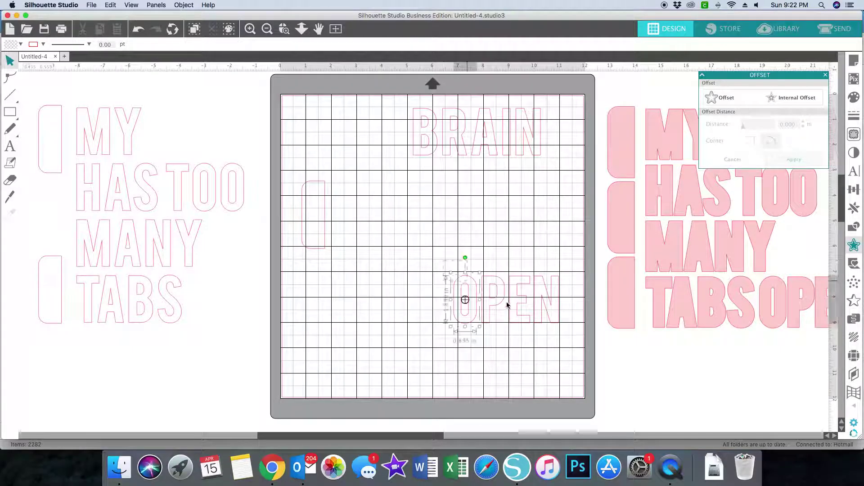
{"action": "left_click", "coordinate": [507, 305]}
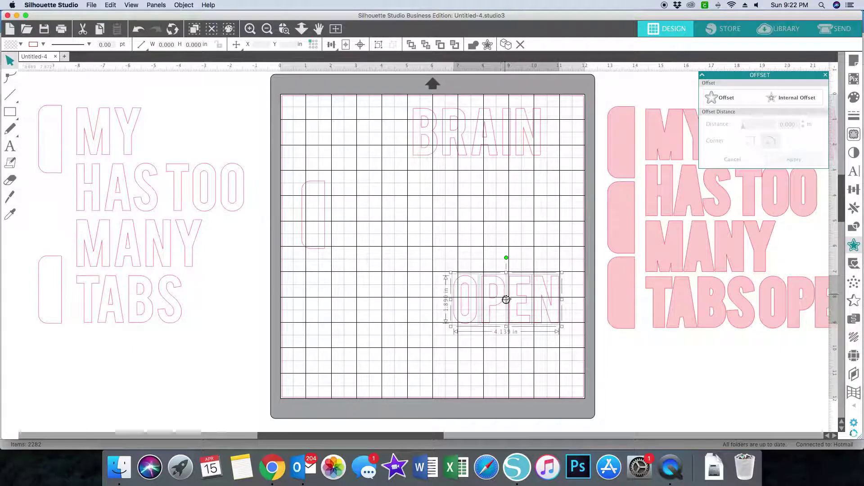
{"action": "left_click", "coordinate": [521, 295]}
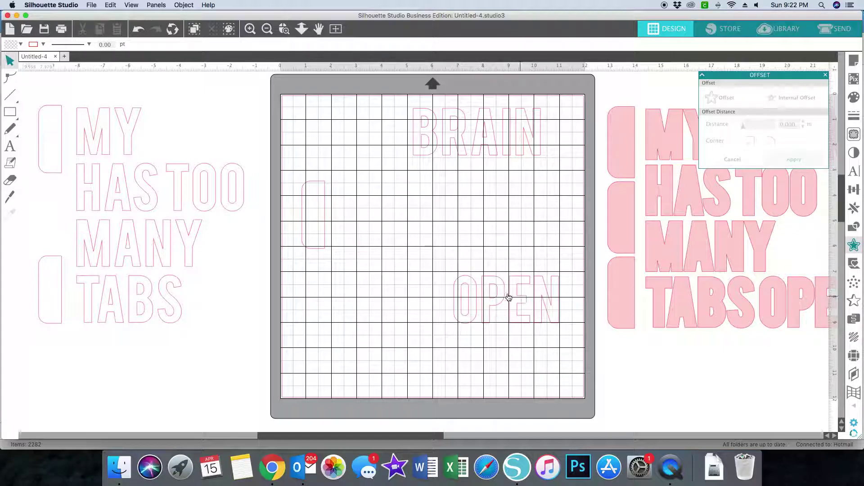
{"action": "left_click_drag", "start_coordinate": [436, 268], "coordinate": [575, 324]}
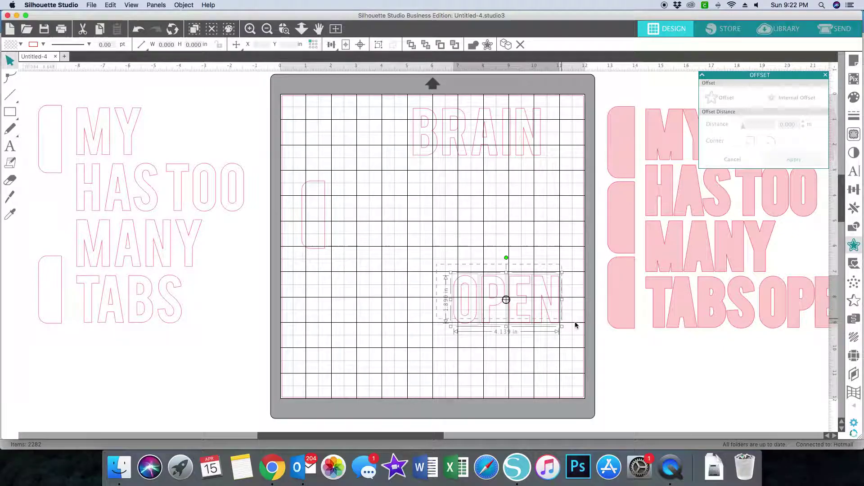
{"action": "right_click", "coordinate": [553, 305]}
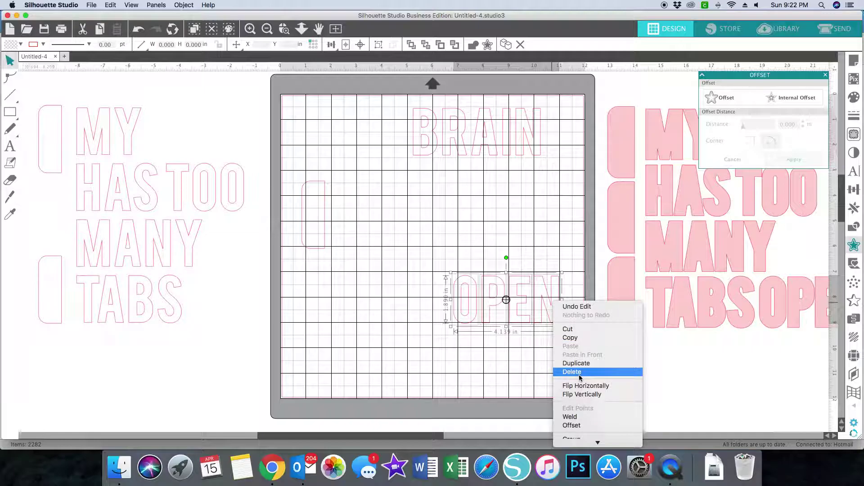
{"action": "mouse_move", "coordinate": [598, 439]}
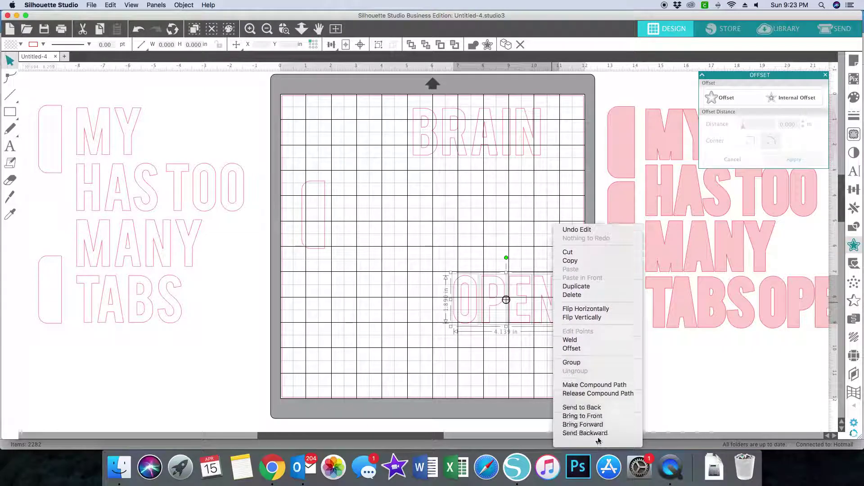
{"action": "left_click", "coordinate": [600, 390]}
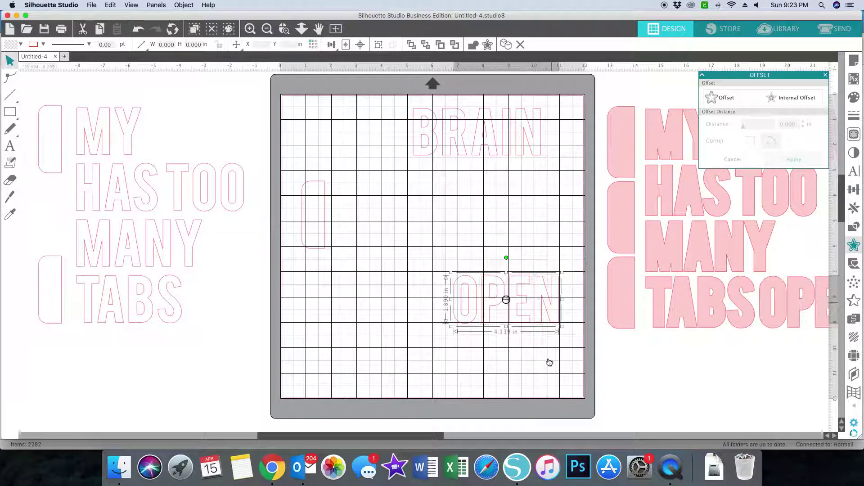
Move the remaining tab shape up near the top of the mat.
{"action": "left_click", "coordinate": [327, 200]}
{"action": "right_click", "coordinate": [326, 199]}
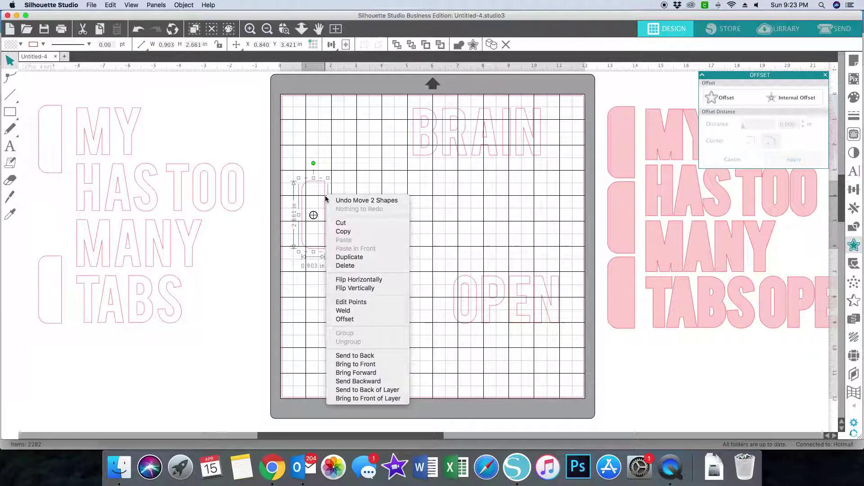
{"action": "left_click", "coordinate": [366, 177]}
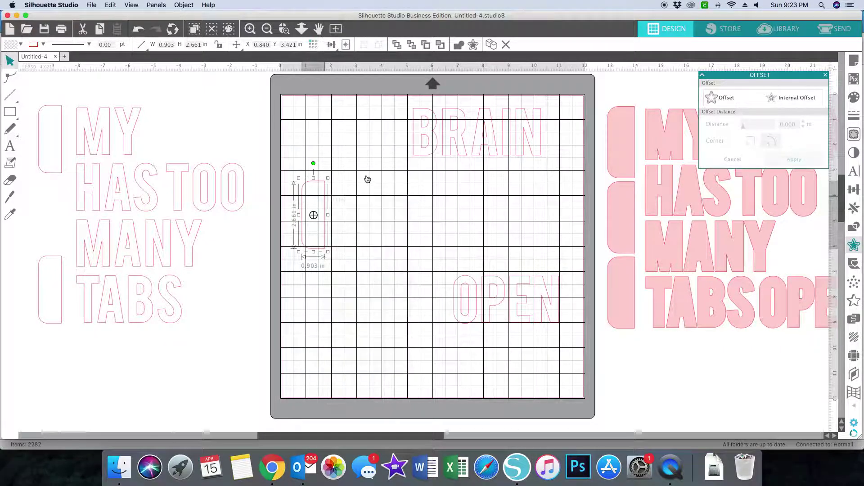
{"action": "left_click", "coordinate": [341, 184]}
{"action": "left_click_drag", "start_coordinate": [318, 184], "coordinate": [305, 105]}
Arrange the tab, BRAIN and OPEN in one row across the top of the mat.
{"action": "left_click", "coordinate": [409, 117]}
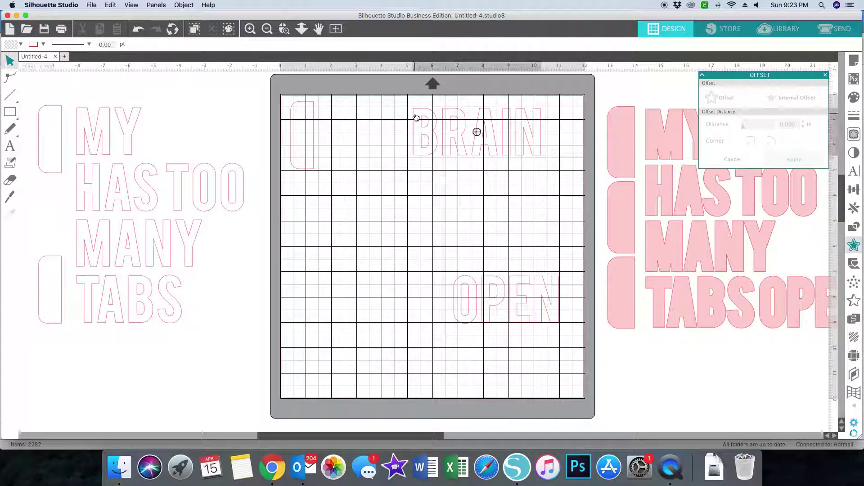
{"action": "left_click_drag", "start_coordinate": [409, 117], "coordinate": [322, 120]}
{"action": "left_click", "coordinate": [420, 189]}
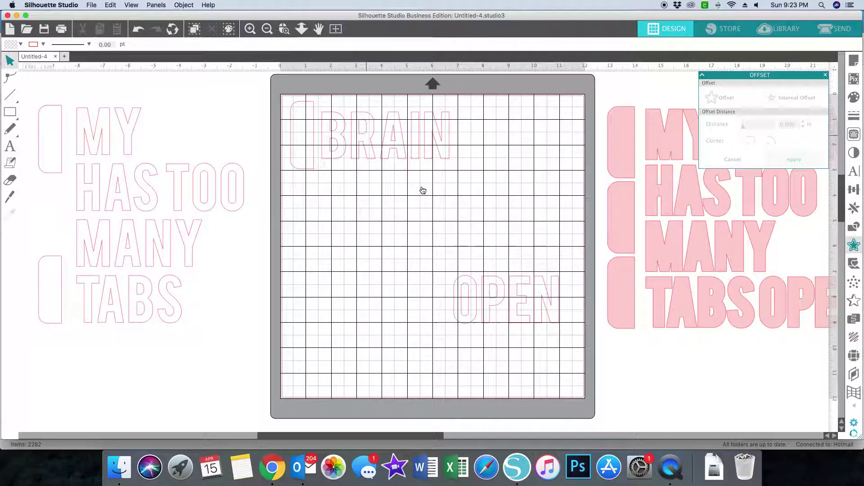
{"action": "left_click_drag", "start_coordinate": [483, 286], "coordinate": [498, 123]}
{"action": "left_click_drag", "start_coordinate": [439, 138], "coordinate": [445, 139]}
{"action": "left_click", "coordinate": [301, 110]}
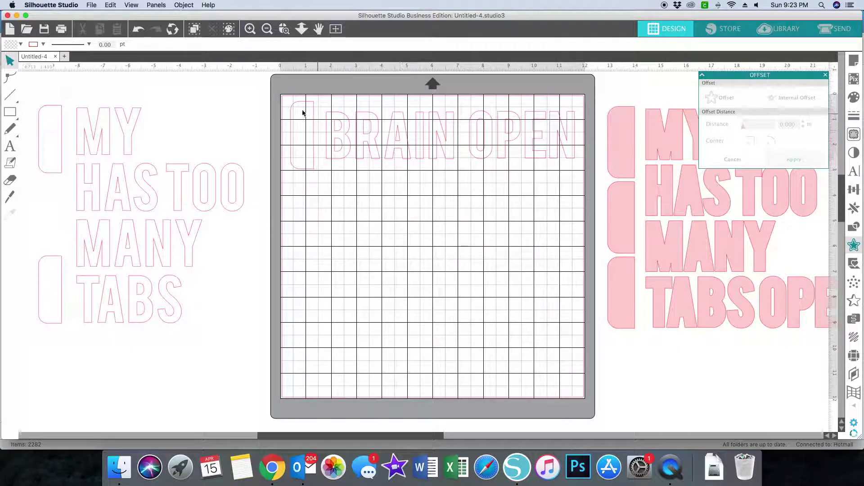
Fill the tab, BRAIN and OPEN with grey.
{"action": "left_click", "coordinate": [393, 136], "text": "shift"}
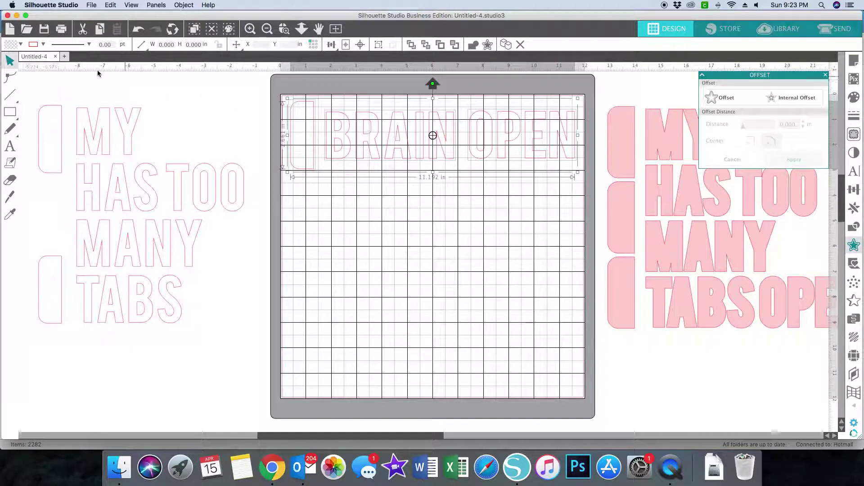
{"action": "left_click", "coordinate": [21, 44]}
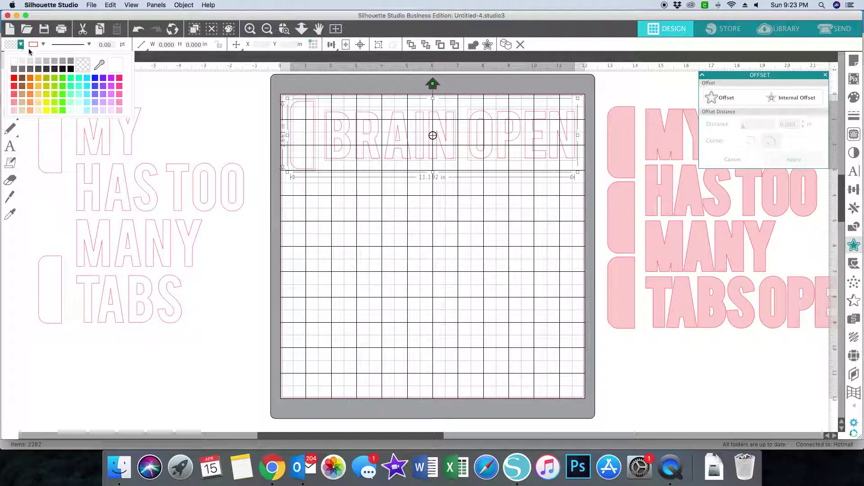
{"action": "left_click", "coordinate": [63, 61]}
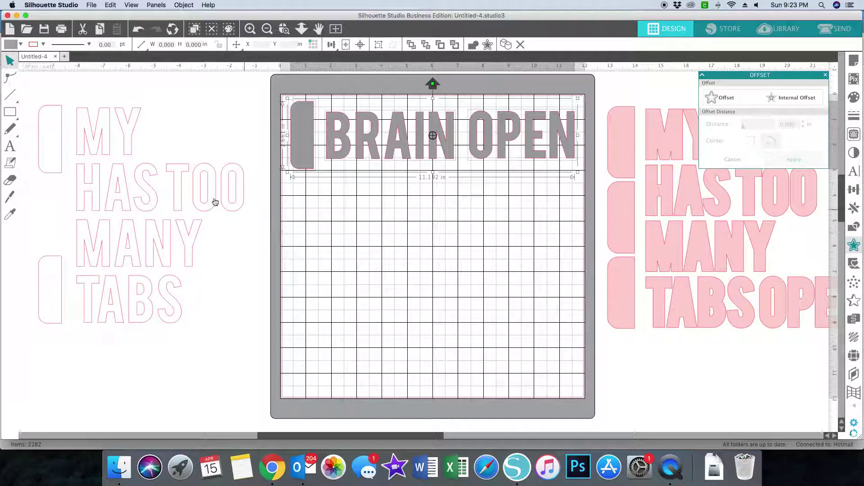
{"action": "left_click", "coordinate": [112, 150]}
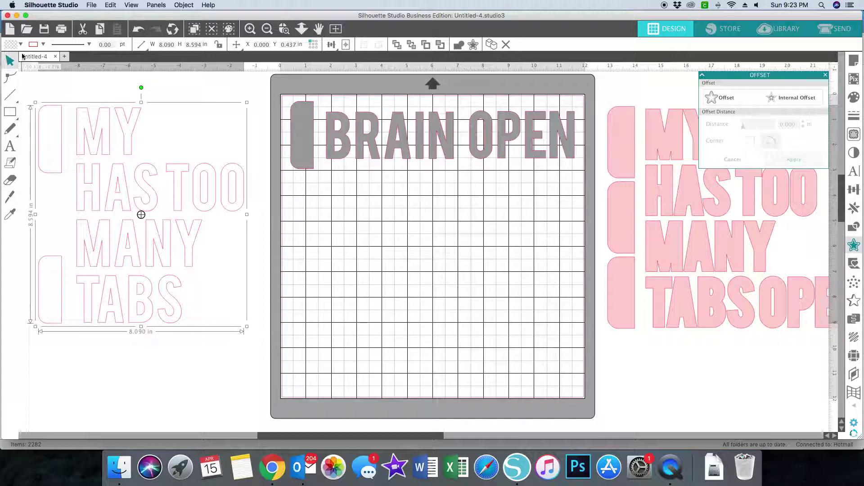
Fill the MY HAS TOO MANY TABS group purple and bring the pink outlines onto the mat.
{"action": "left_click", "coordinate": [21, 45]}
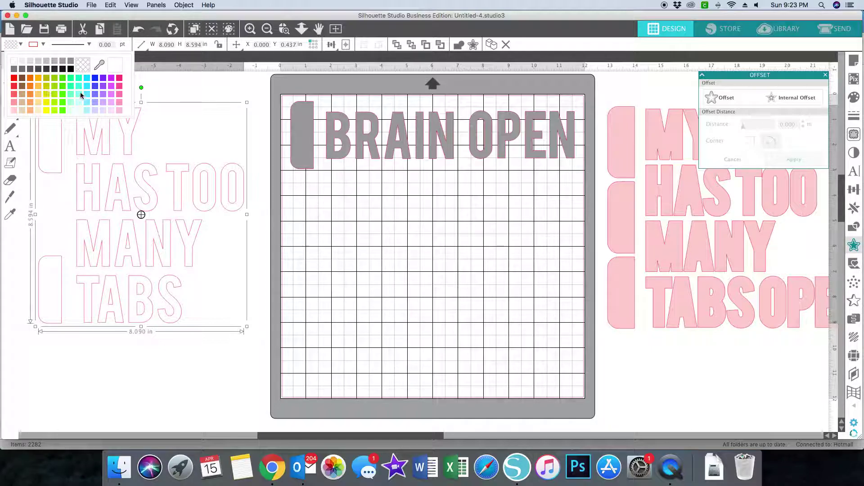
{"action": "left_click", "coordinate": [103, 86]}
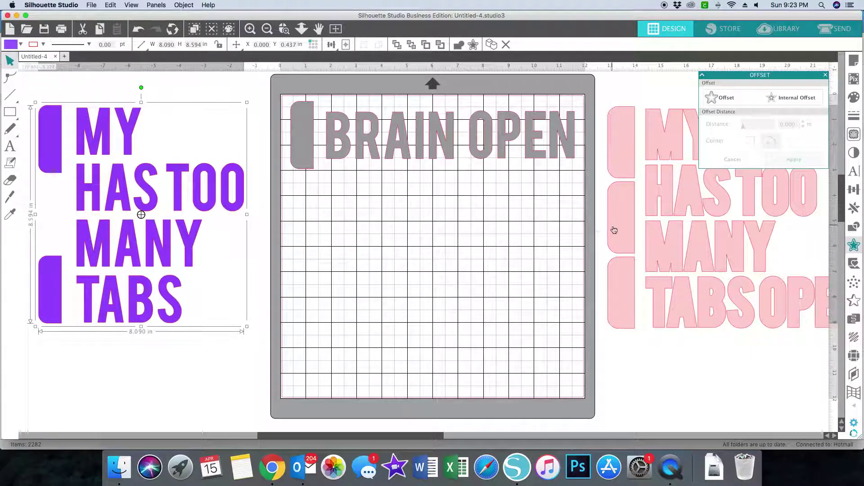
{"action": "left_click_drag", "start_coordinate": [619, 214], "coordinate": [297, 211]}
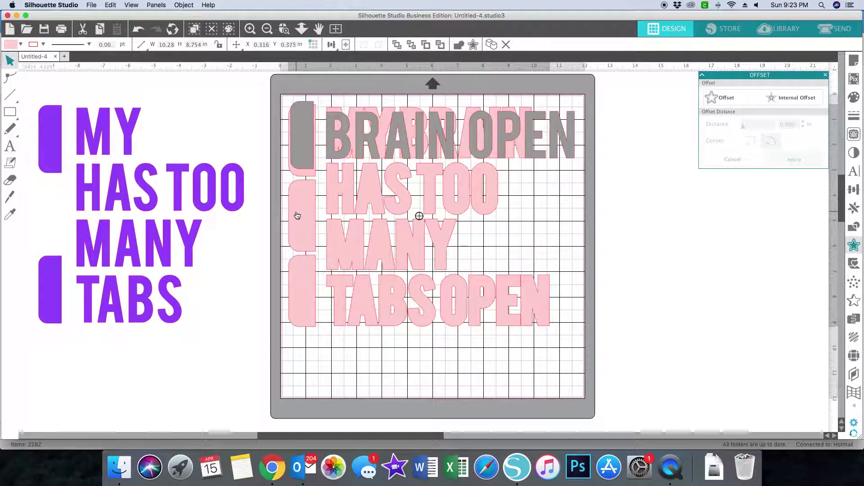
Place the grey tab, OPEN, BRAIN and the purple lettering over their pink outlines.
{"action": "left_click", "coordinate": [305, 166]}
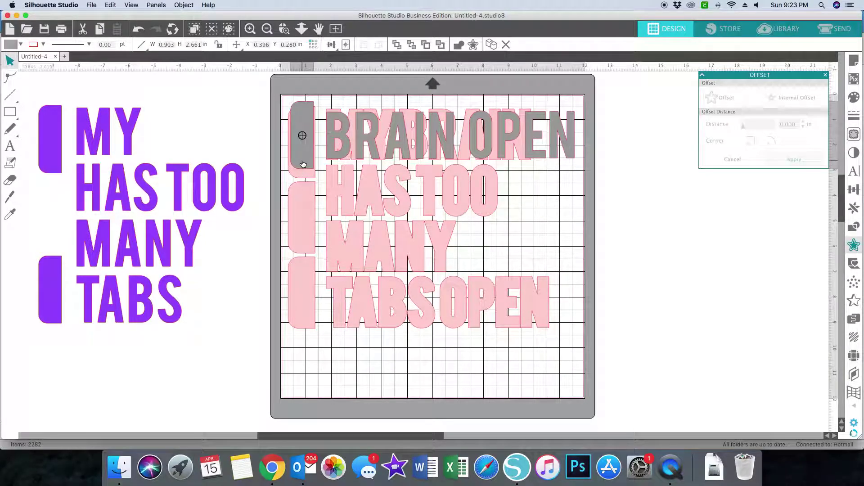
{"action": "left_click_drag", "start_coordinate": [305, 165], "coordinate": [302, 246]}
{"action": "left_click", "coordinate": [383, 162]}
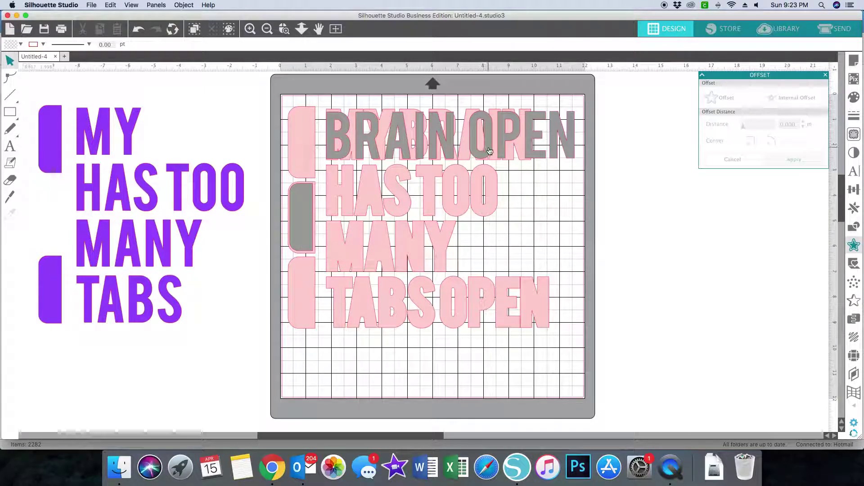
{"action": "left_click_drag", "start_coordinate": [490, 151], "coordinate": [464, 317]}
{"action": "left_click", "coordinate": [397, 151]}
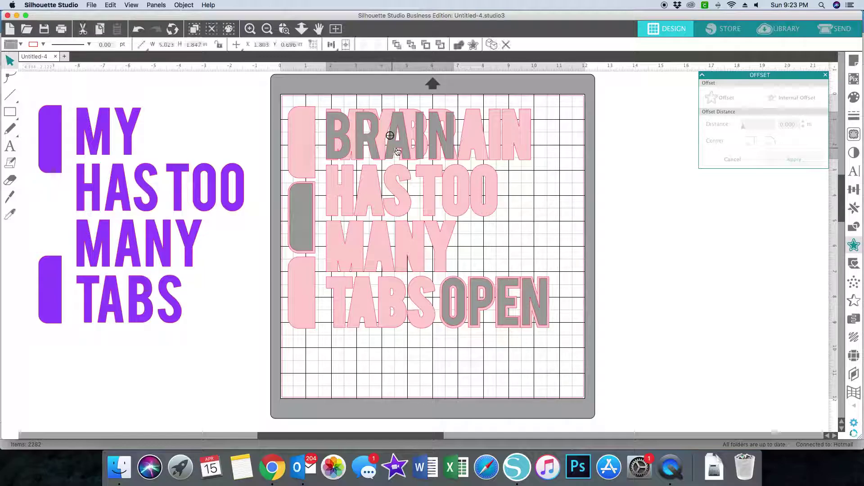
{"action": "left_click_drag", "start_coordinate": [398, 151], "coordinate": [468, 151]}
{"action": "left_click", "coordinate": [468, 151]}
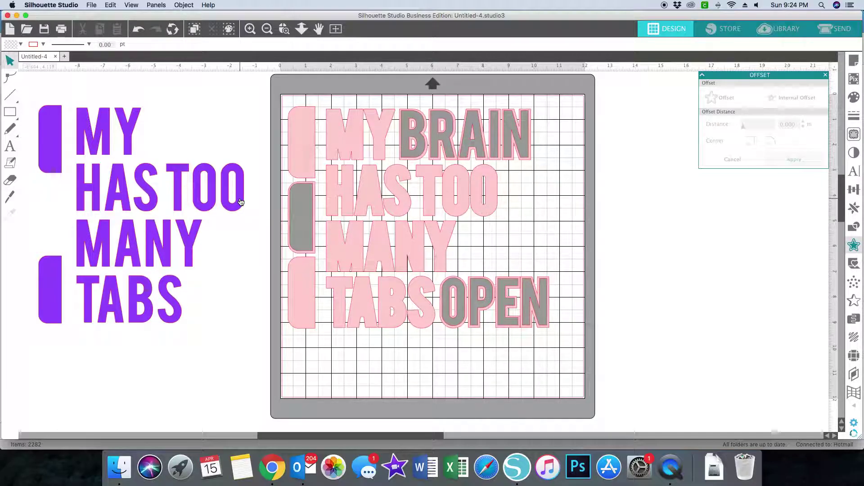
{"action": "left_click_drag", "start_coordinate": [241, 201], "coordinate": [492, 205]}
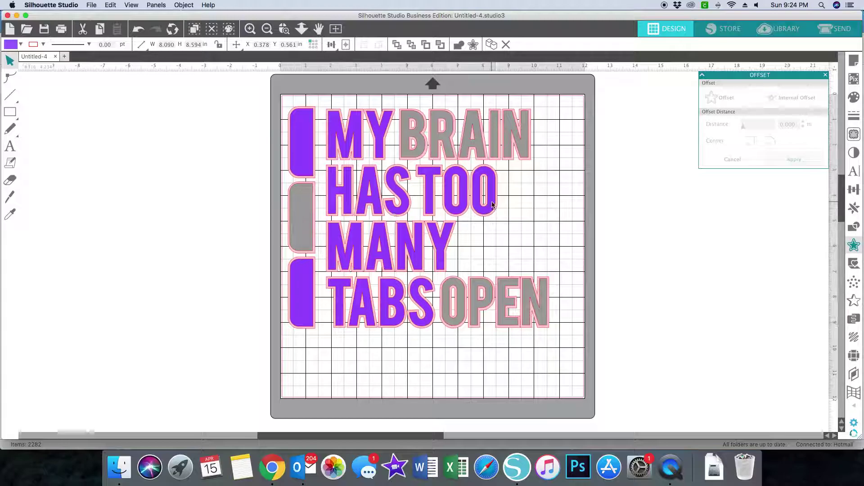
{"action": "left_click", "coordinate": [492, 205]}
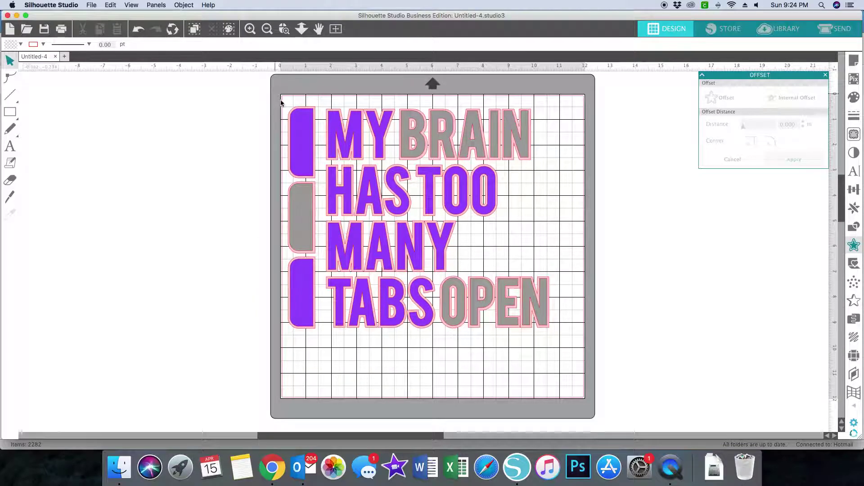
Scale the whole design up to about 10.74 inches wide.
{"action": "left_click_drag", "start_coordinate": [281, 102], "coordinate": [555, 337]}
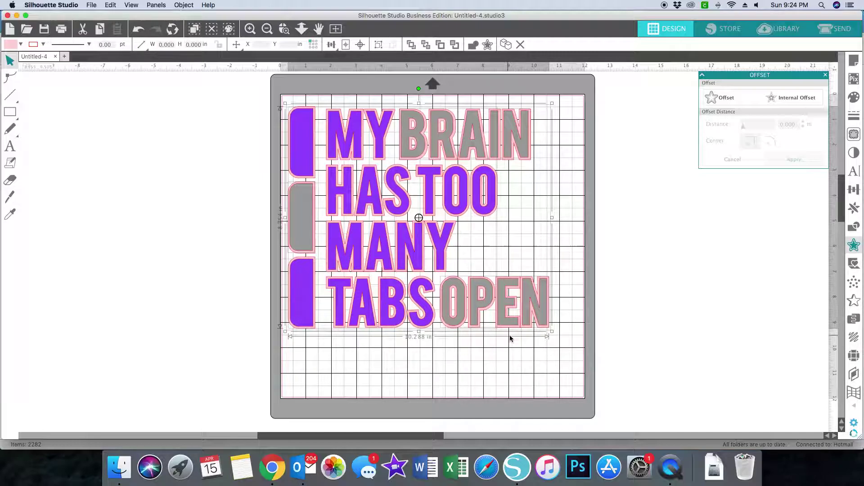
{"action": "left_click_drag", "start_coordinate": [550, 332], "coordinate": [565, 337]}
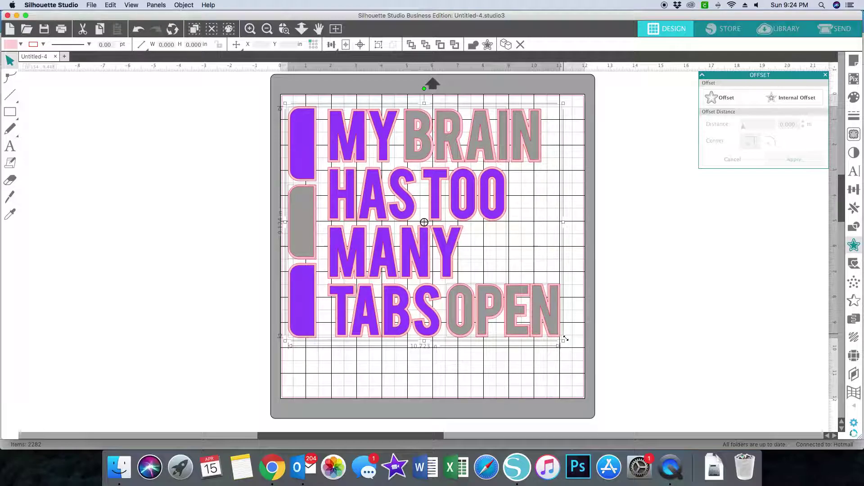
{"action": "left_click_drag", "start_coordinate": [565, 338], "coordinate": [566, 340]}
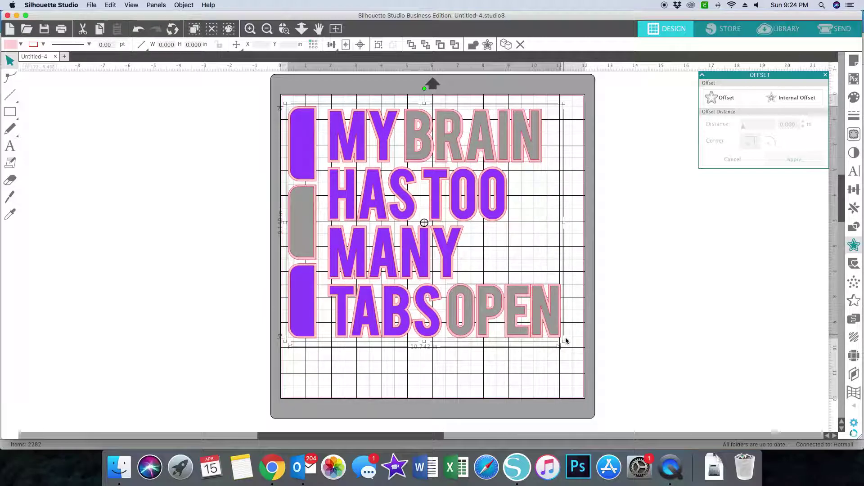
Flip the whole design horizontally for heat transfer.
{"action": "right_click", "coordinate": [456, 222]}
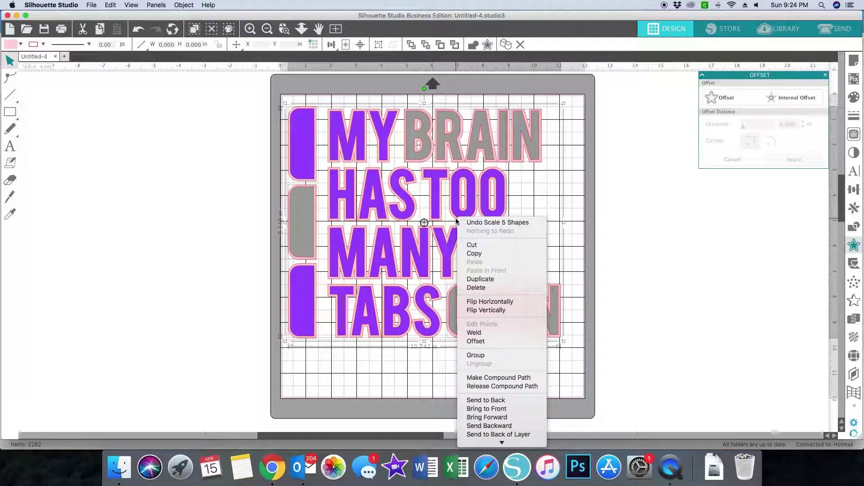
{"action": "left_click", "coordinate": [474, 302]}
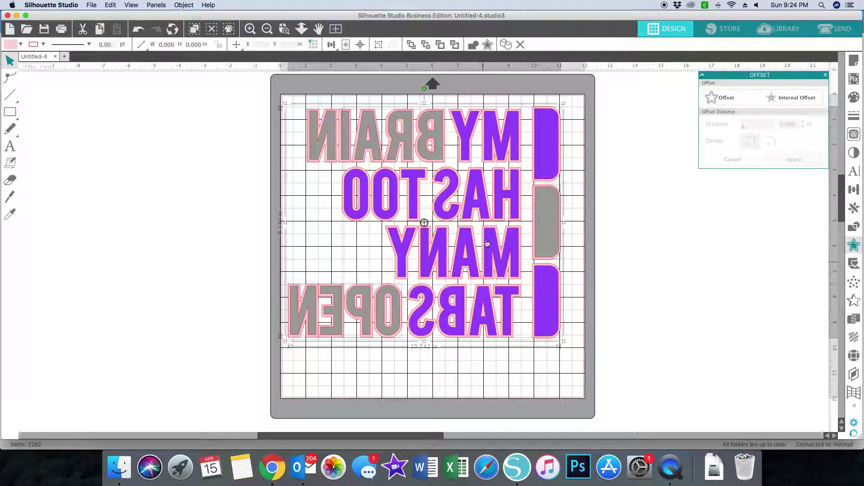
{"action": "left_click", "coordinate": [91, 5]}
Save the design to the hard drive as 'Too Many Tabs Open'.
{"action": "mouse_move", "coordinate": [101, 81]}
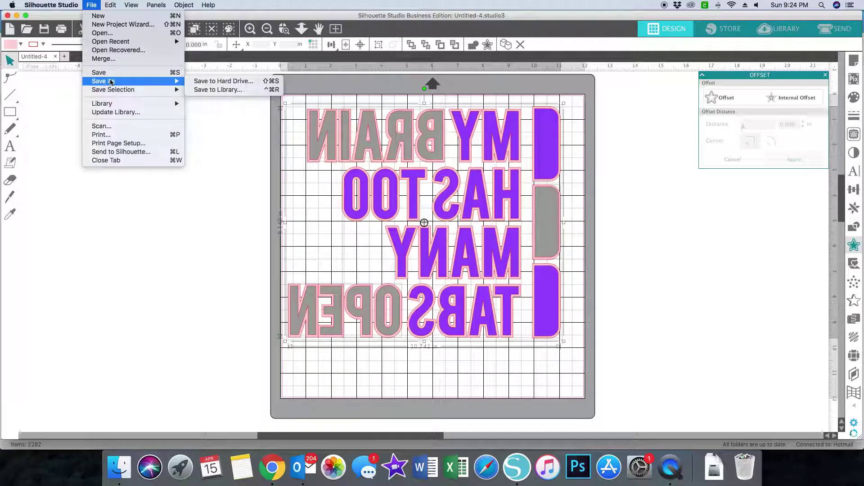
{"action": "left_click", "coordinate": [198, 81]}
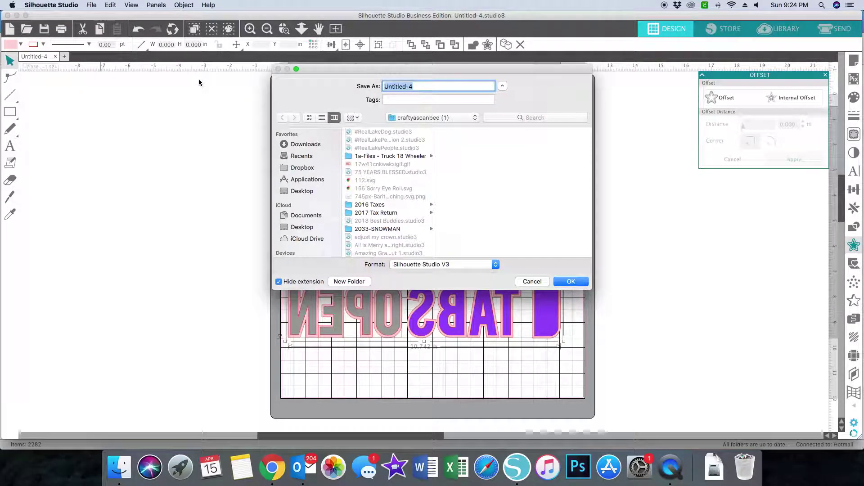
{"action": "type", "text": "Too "}
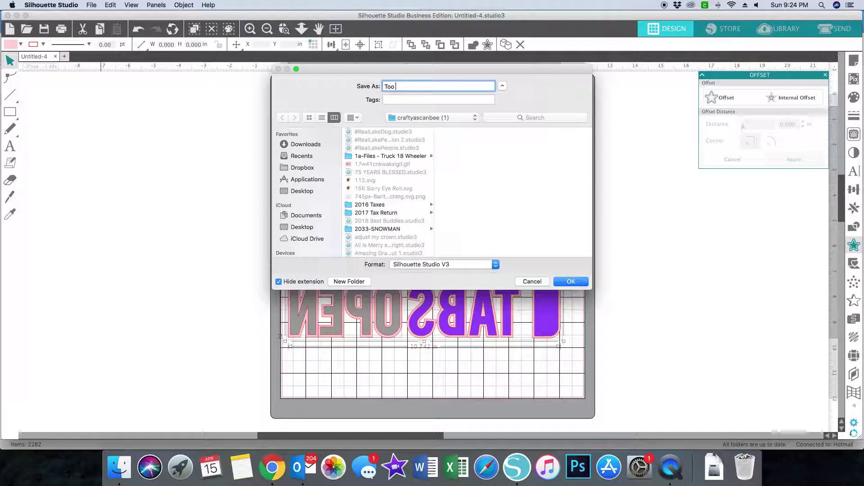
{"action": "type", "text": "Many Tabs OP"}
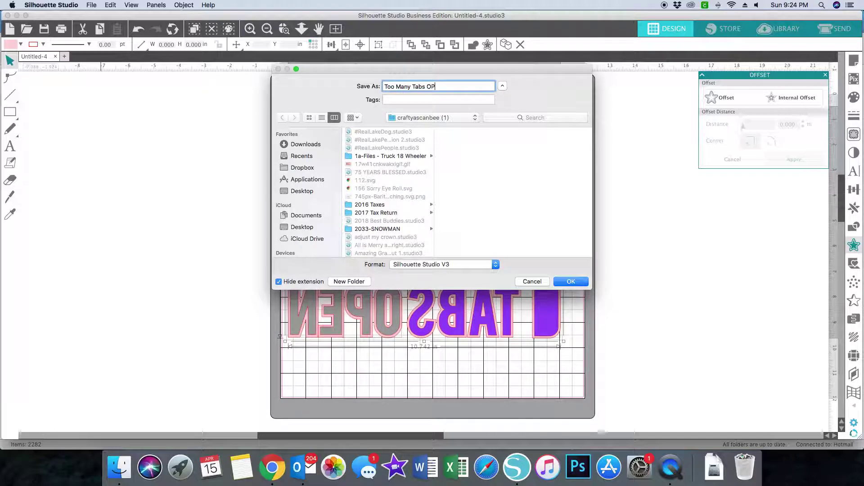
{"action": "type", "text": "en"}
{"action": "left_click", "coordinate": [577, 283]}
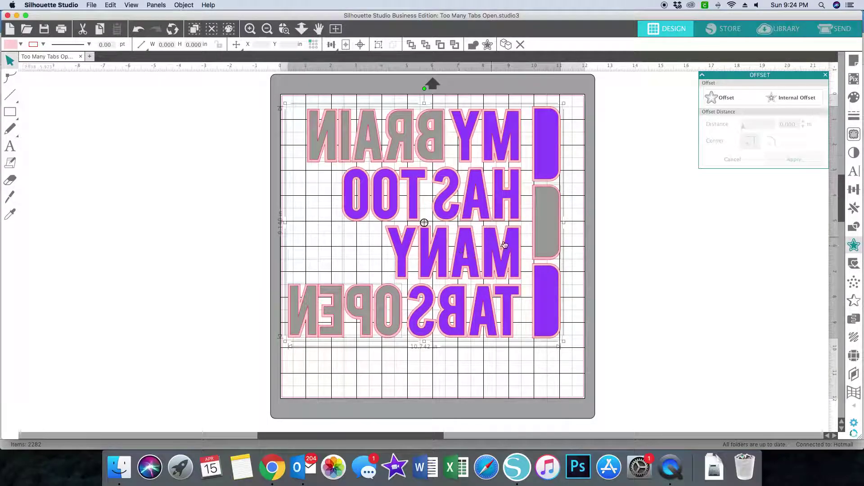
Move the purple group and grey BRAIN, OPEN and tab off the mat, leaving the pink outlines.
{"action": "left_click_drag", "start_coordinate": [508, 254], "coordinate": [518, 254]}
{"action": "left_click", "coordinate": [150, 236]}
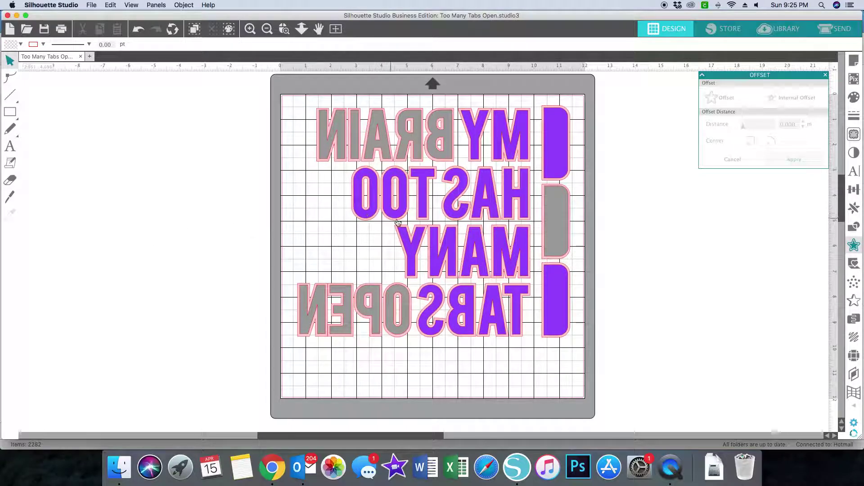
{"action": "left_click_drag", "start_coordinate": [398, 219], "coordinate": [56, 209]}
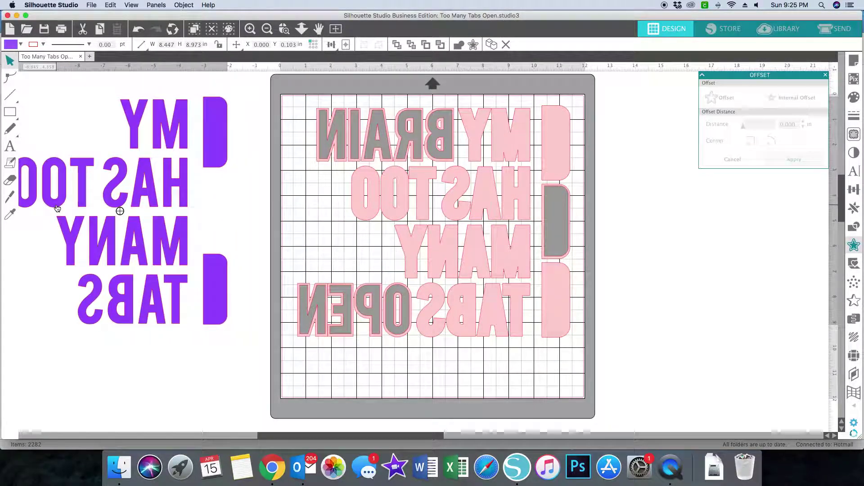
{"action": "left_click_drag", "start_coordinate": [385, 156], "coordinate": [81, 381]}
{"action": "left_click", "coordinate": [308, 351]}
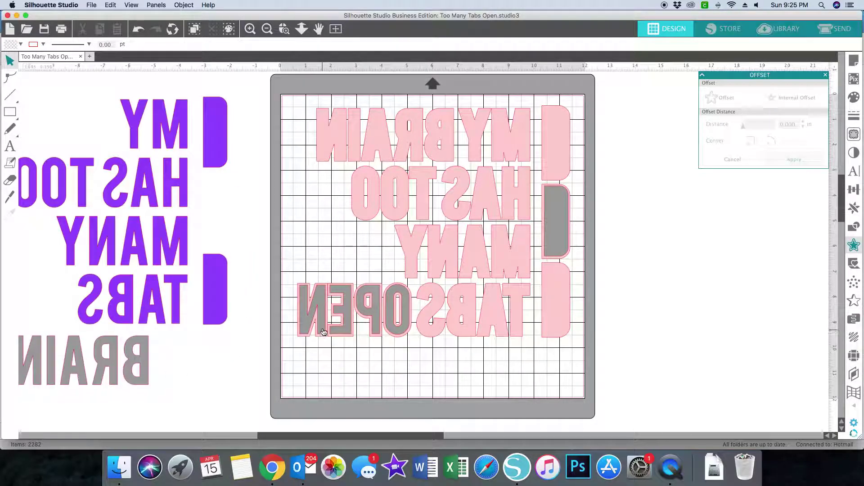
{"action": "left_click_drag", "start_coordinate": [323, 332], "coordinate": [101, 384]}
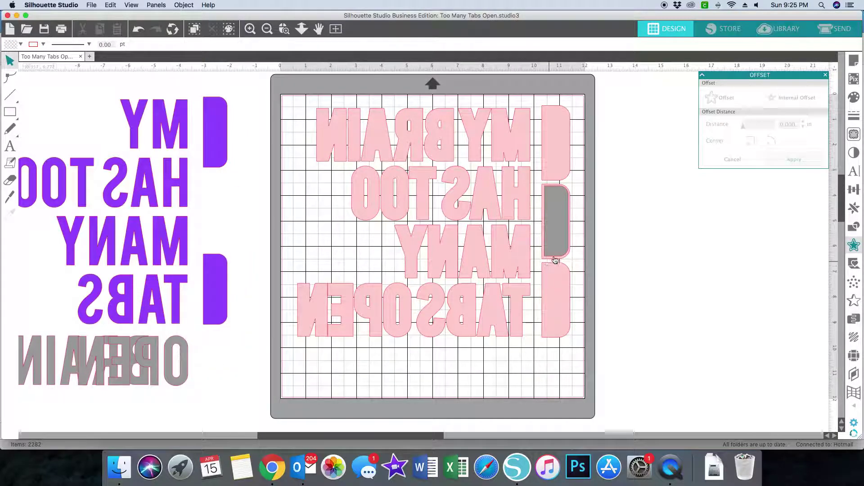
{"action": "left_click_drag", "start_coordinate": [557, 218], "coordinate": [209, 345]}
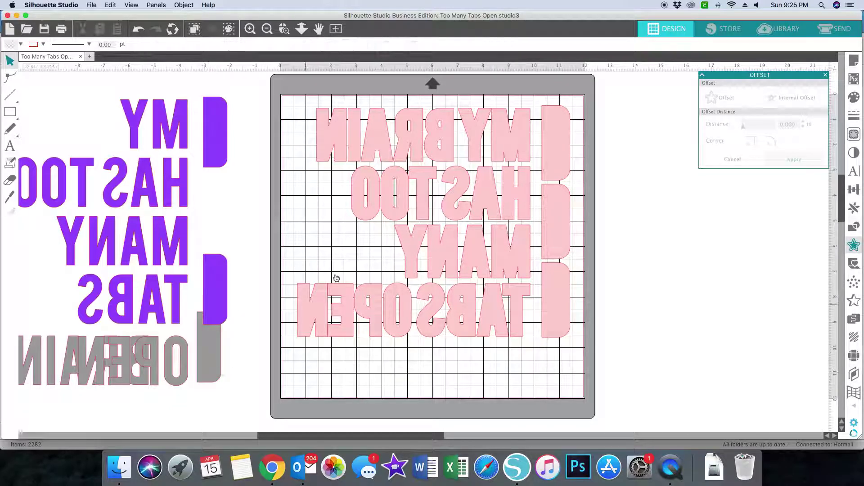
{"action": "left_click_drag", "start_coordinate": [407, 155], "coordinate": [398, 149]}
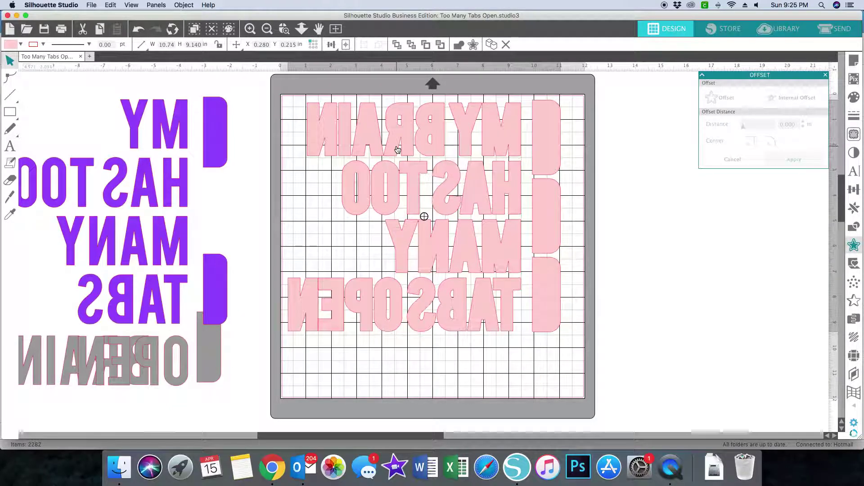
{"action": "left_click", "coordinate": [603, 198]}
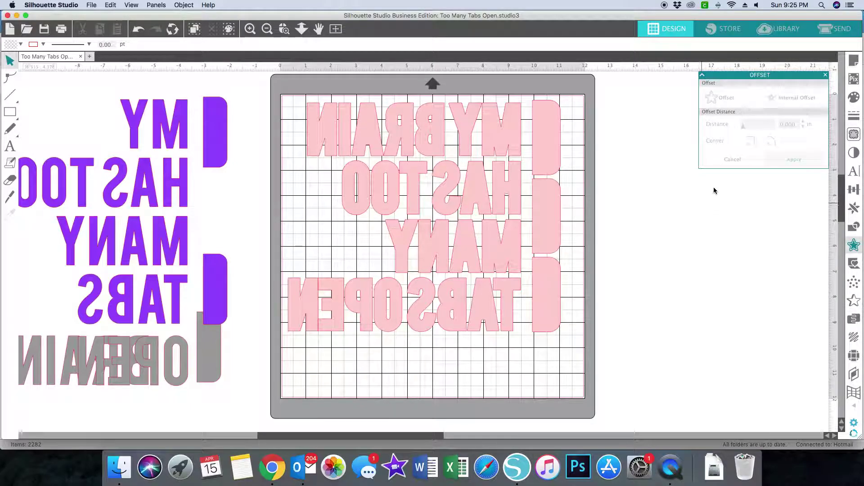
{"action": "left_click", "coordinate": [840, 29]}
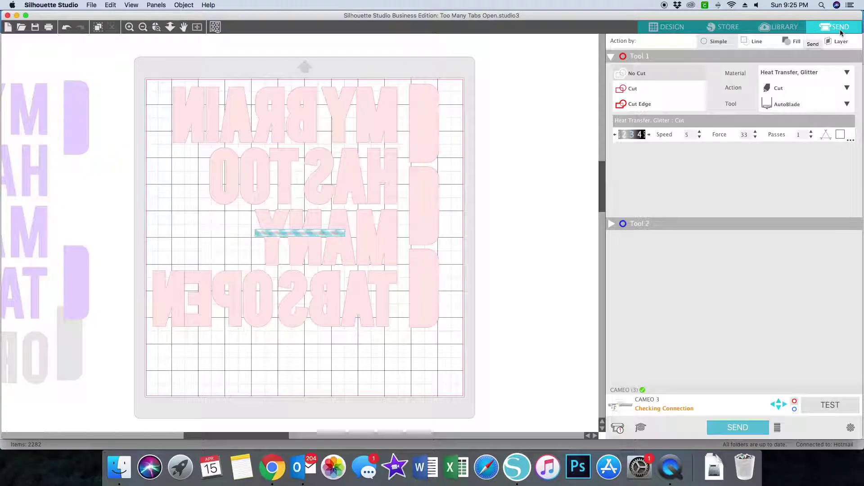
Set the cutting material to Heat Transfer, Smooth (speed 8, force 4).
{"action": "left_click", "coordinate": [812, 74]}
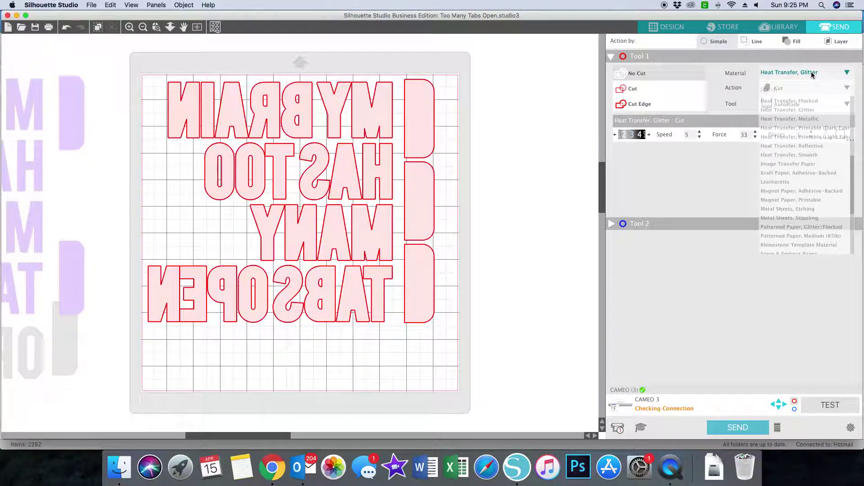
{"action": "left_click", "coordinate": [804, 156]}
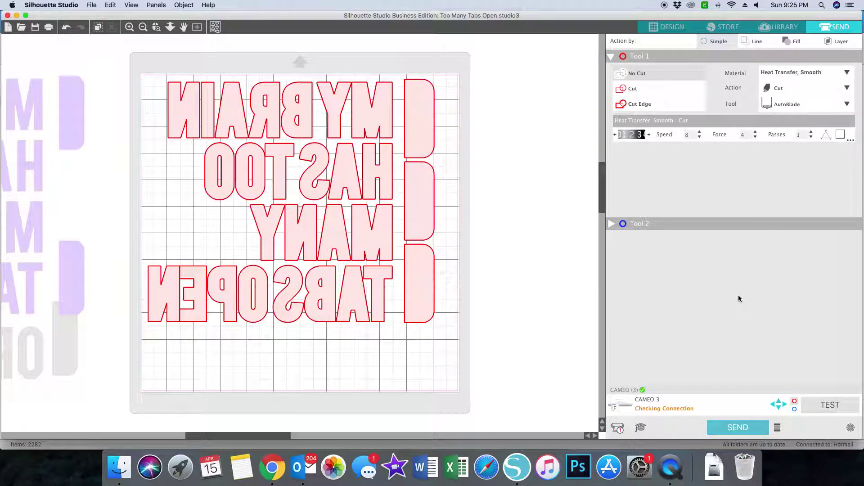